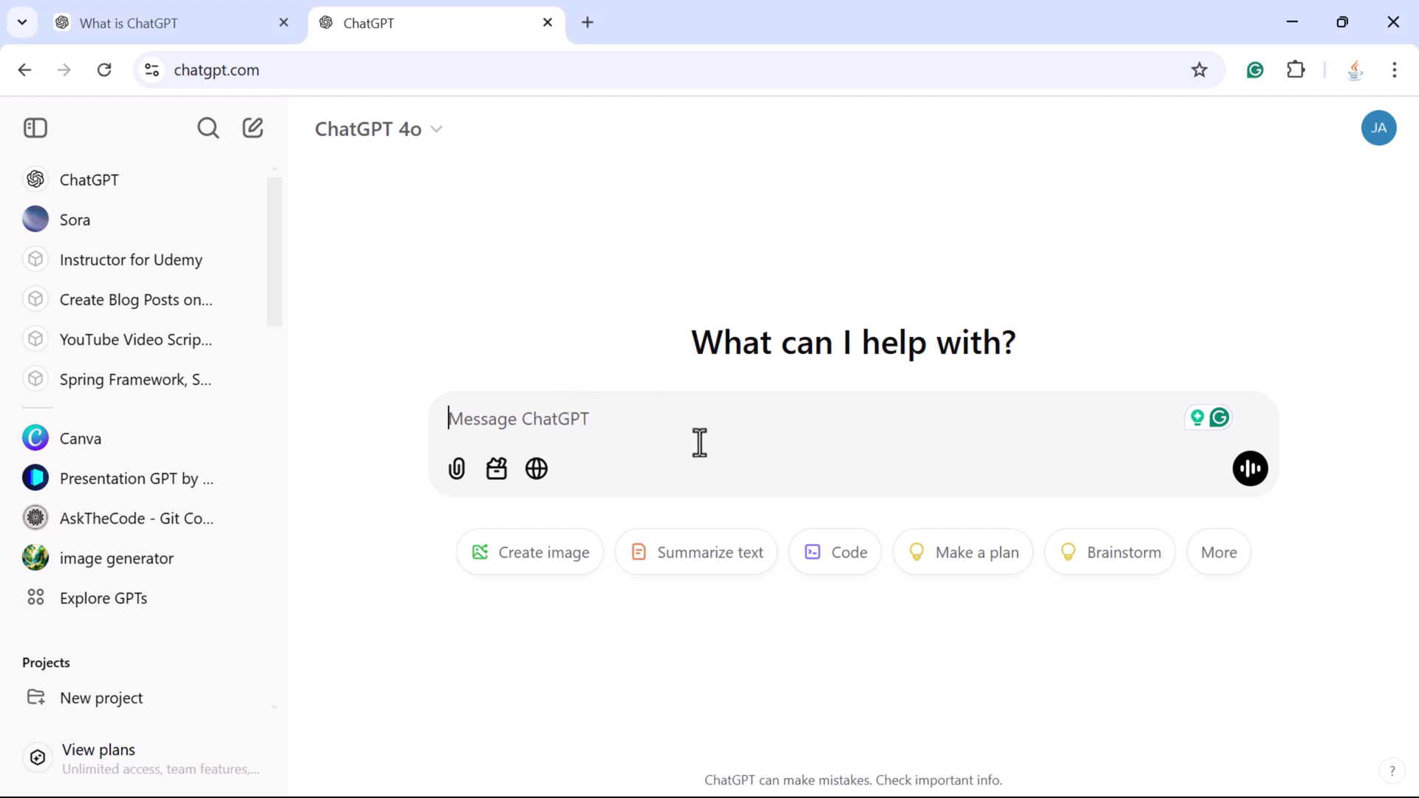
# Step: Send the client follow-up email prompt and review the draft's subject, key points, action items and sign-off
pyautogui.write('Draft a follow-up email to a client after a meeting. Thank them for their time, summarize key discussion points, and suggest next steps.')
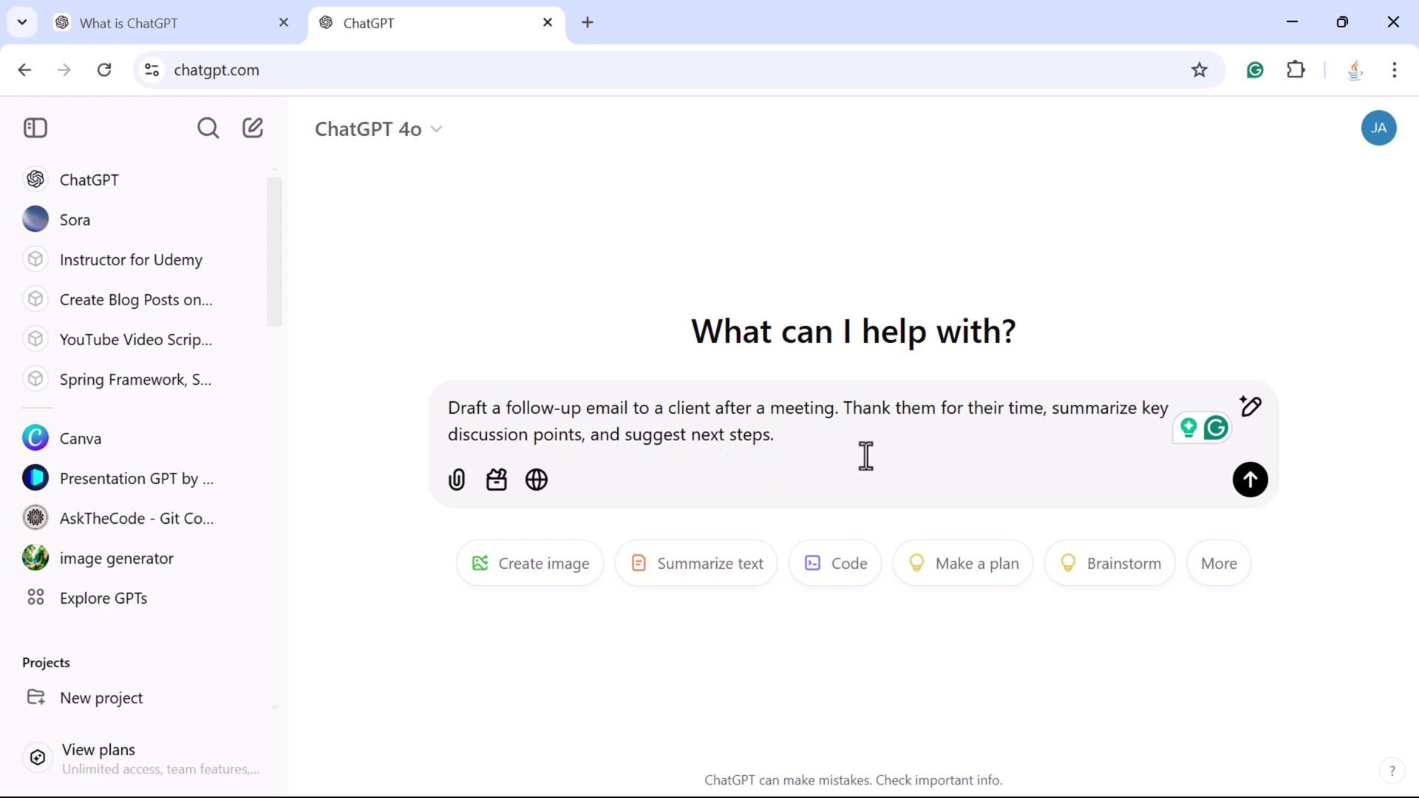
pyautogui.press('Return')
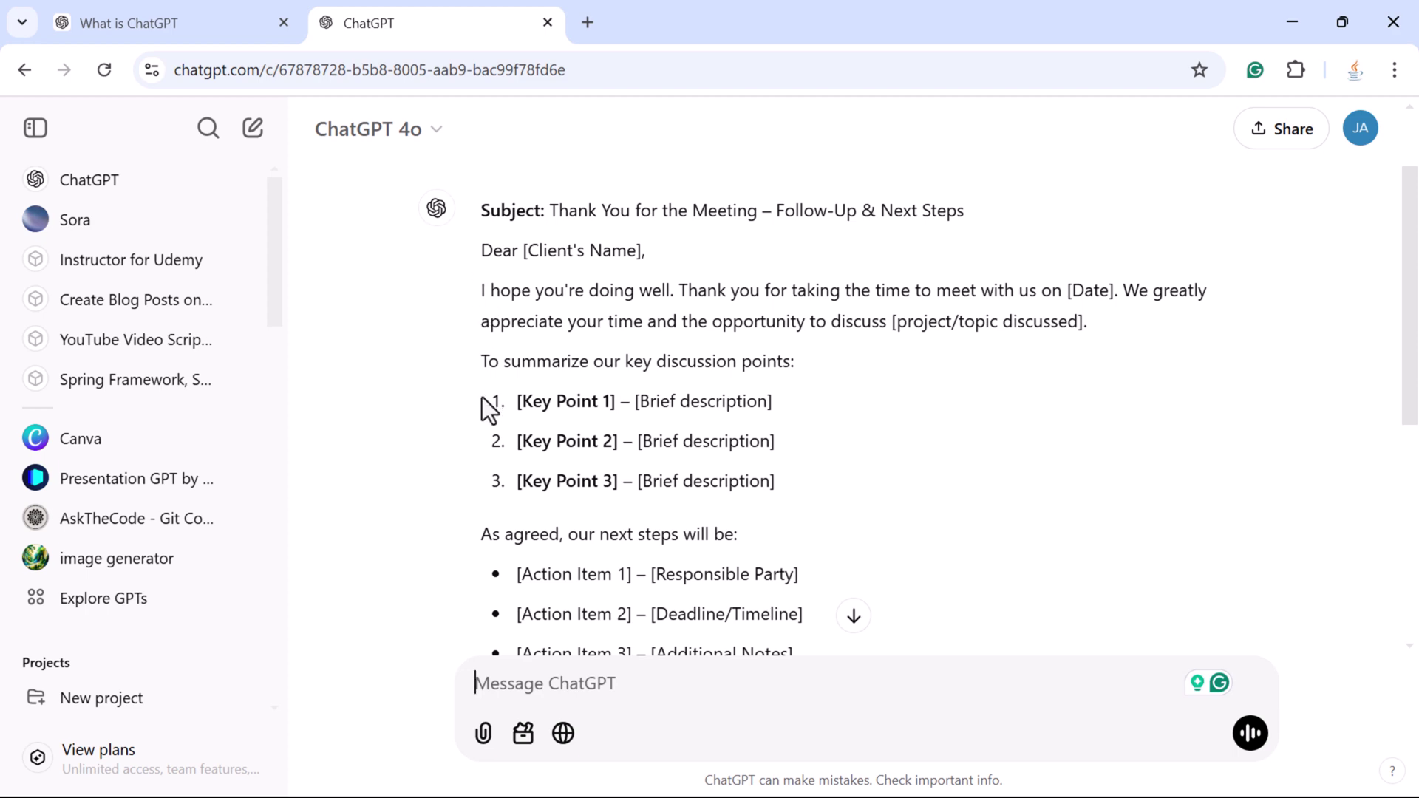
pyautogui.scroll(-5, 482, 397)
pyautogui.scroll(5, 482, 397)
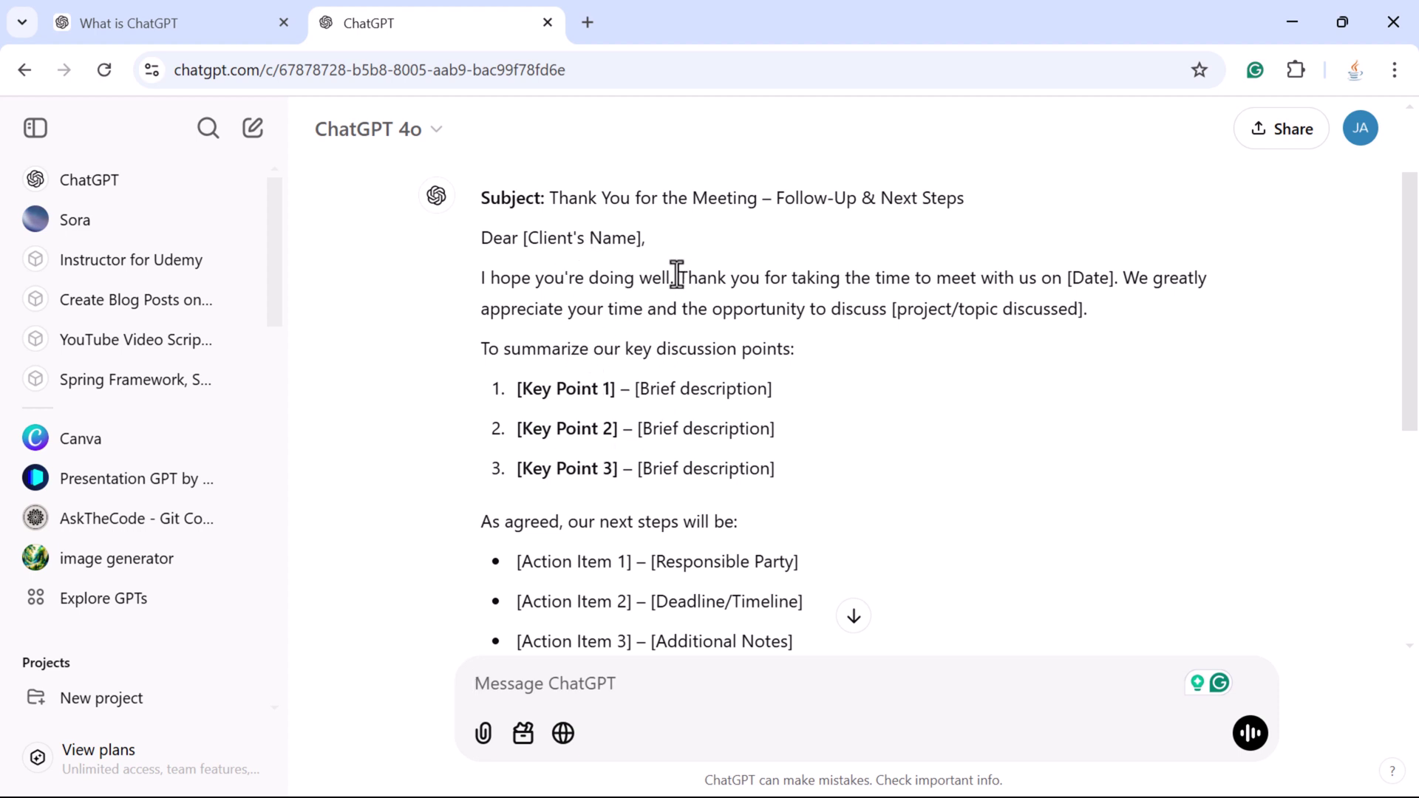
pyautogui.scroll(2, 618, 350)
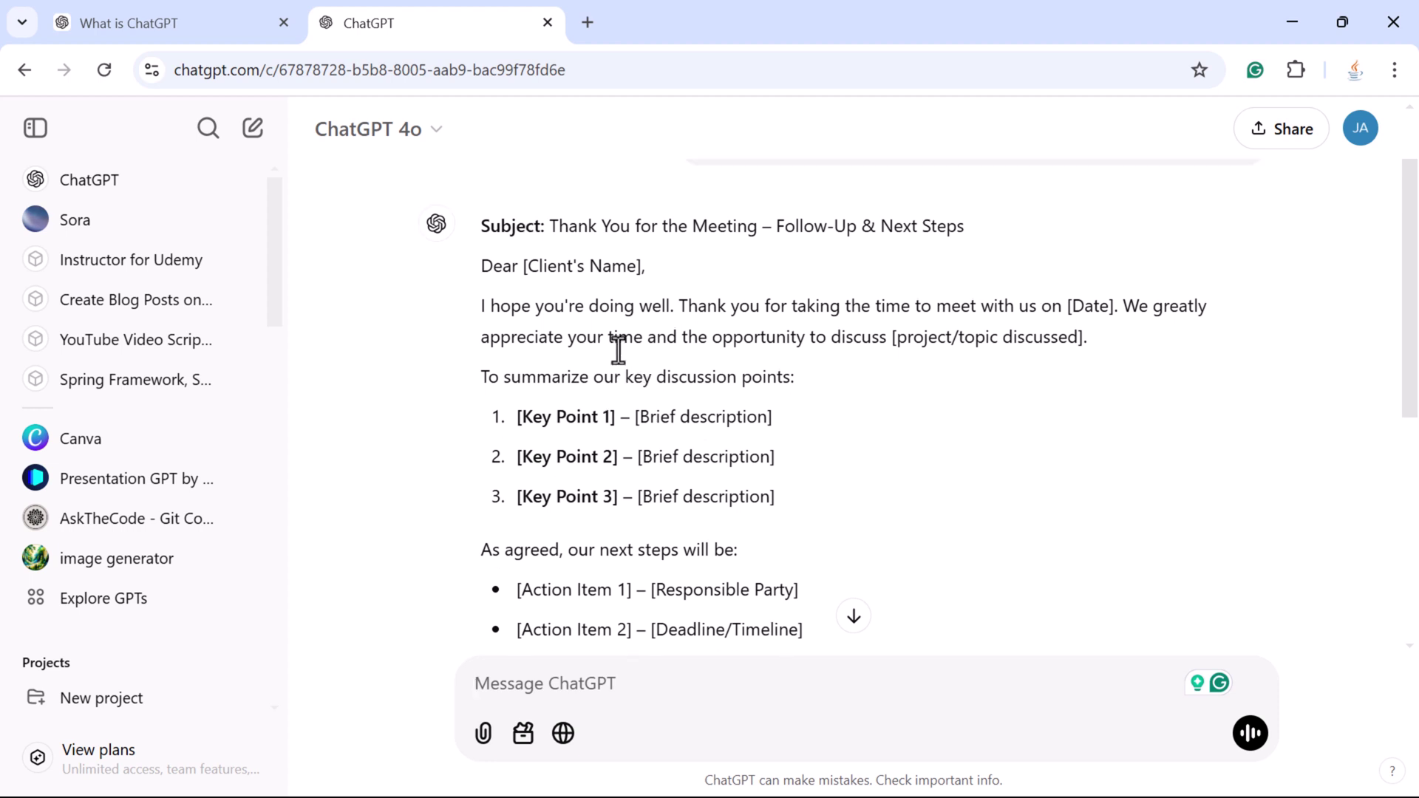
pyautogui.scroll(-2, 634, 423)
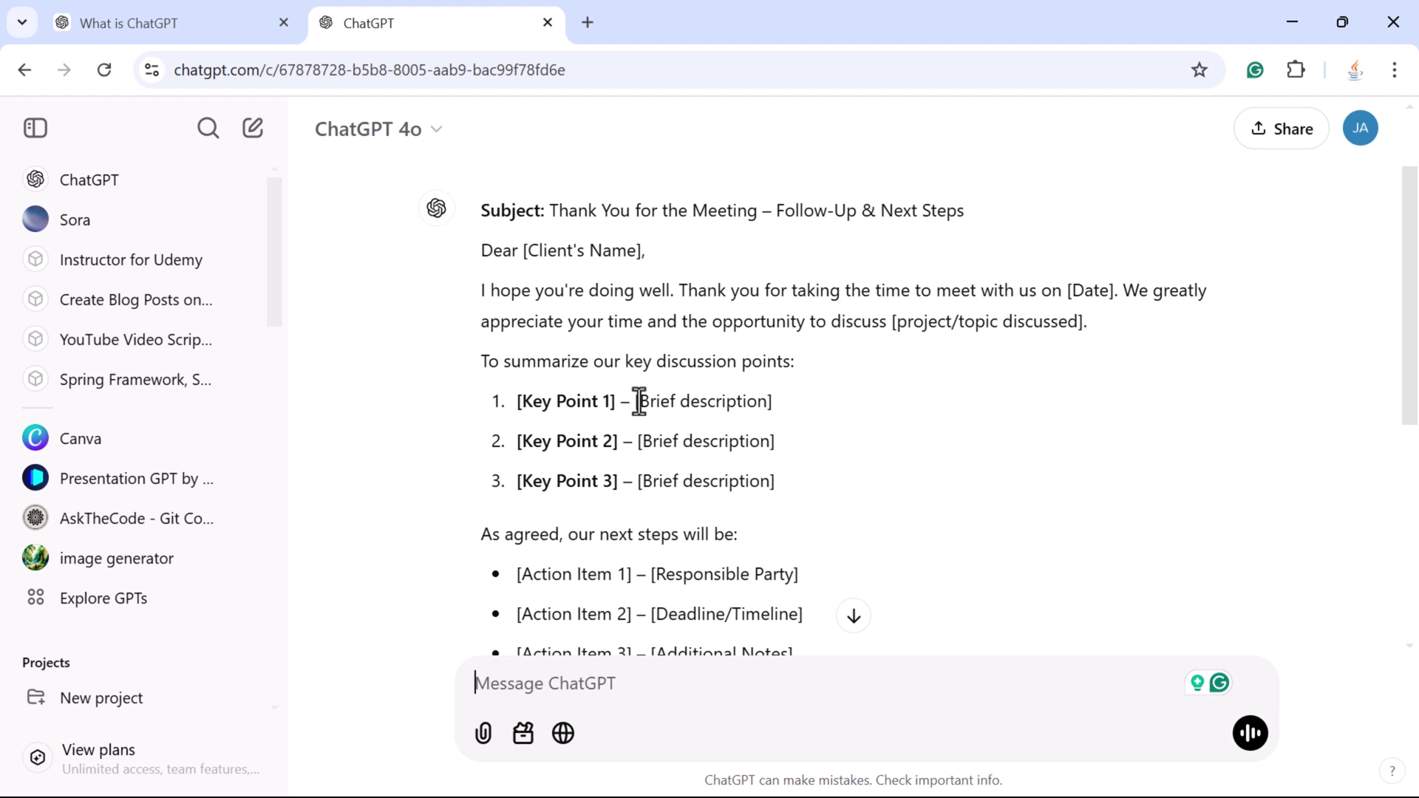
pyautogui.scroll(-3, 637, 402)
pyautogui.scroll(3, 643, 410)
pyautogui.scroll(2, 583, 326)
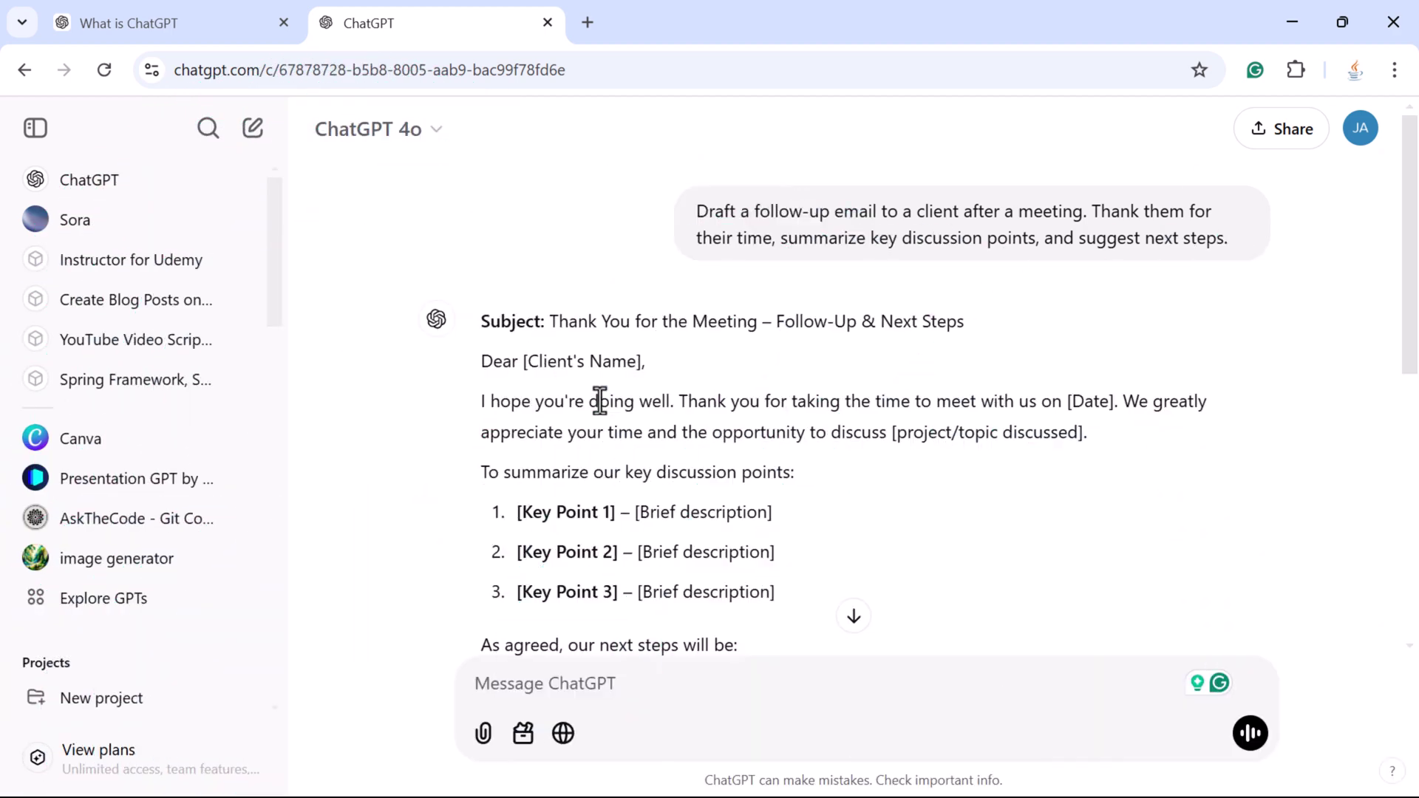
pyautogui.scroll(-10, 823, 446)
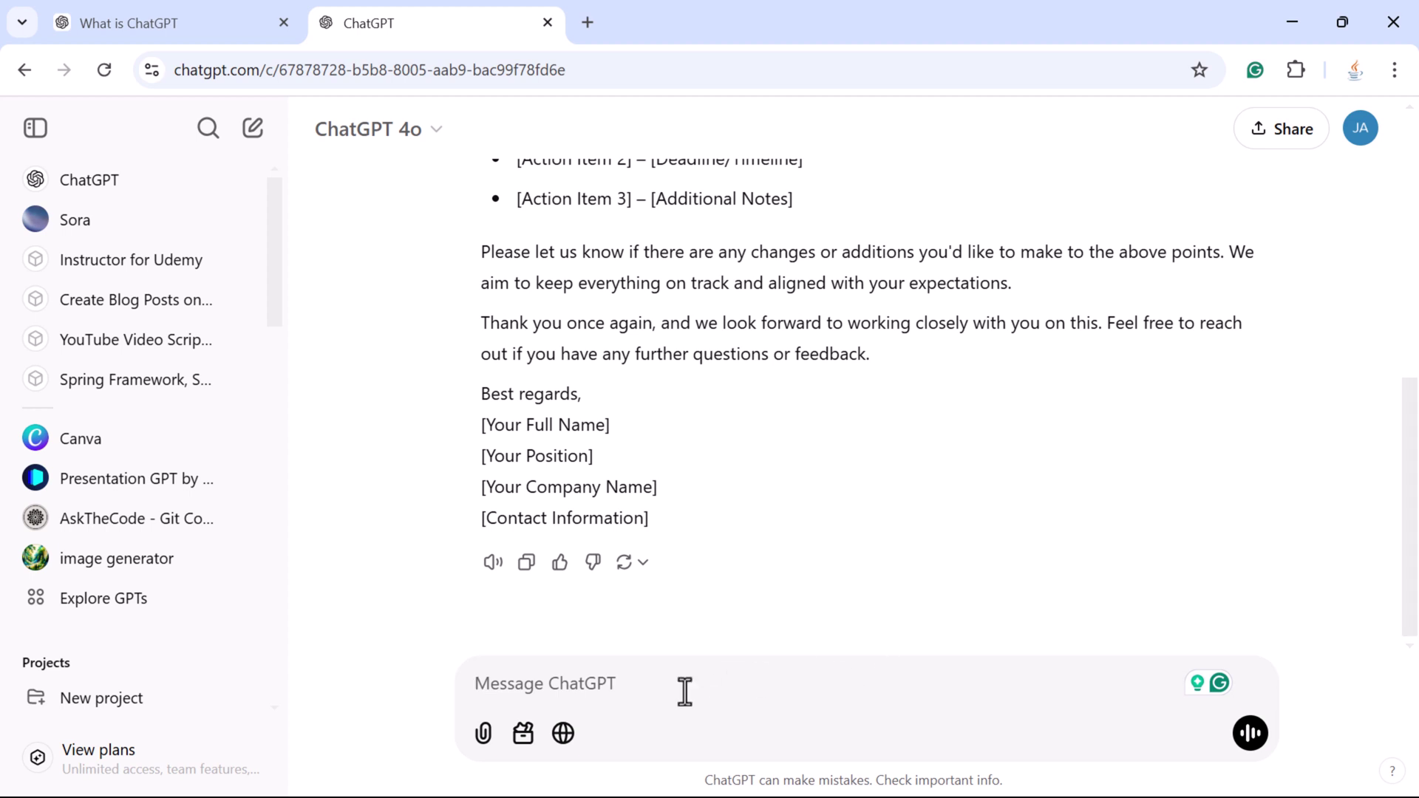
# Step: Send the to-do list prompt and review 'Today's Prioritized To-Do List' with its High, Medium and Low tasks
pyautogui.write('Create a prioritized to-do list for today with tasks related to work, personal errands, and exercise. Use high, medium, and low priority labels.')
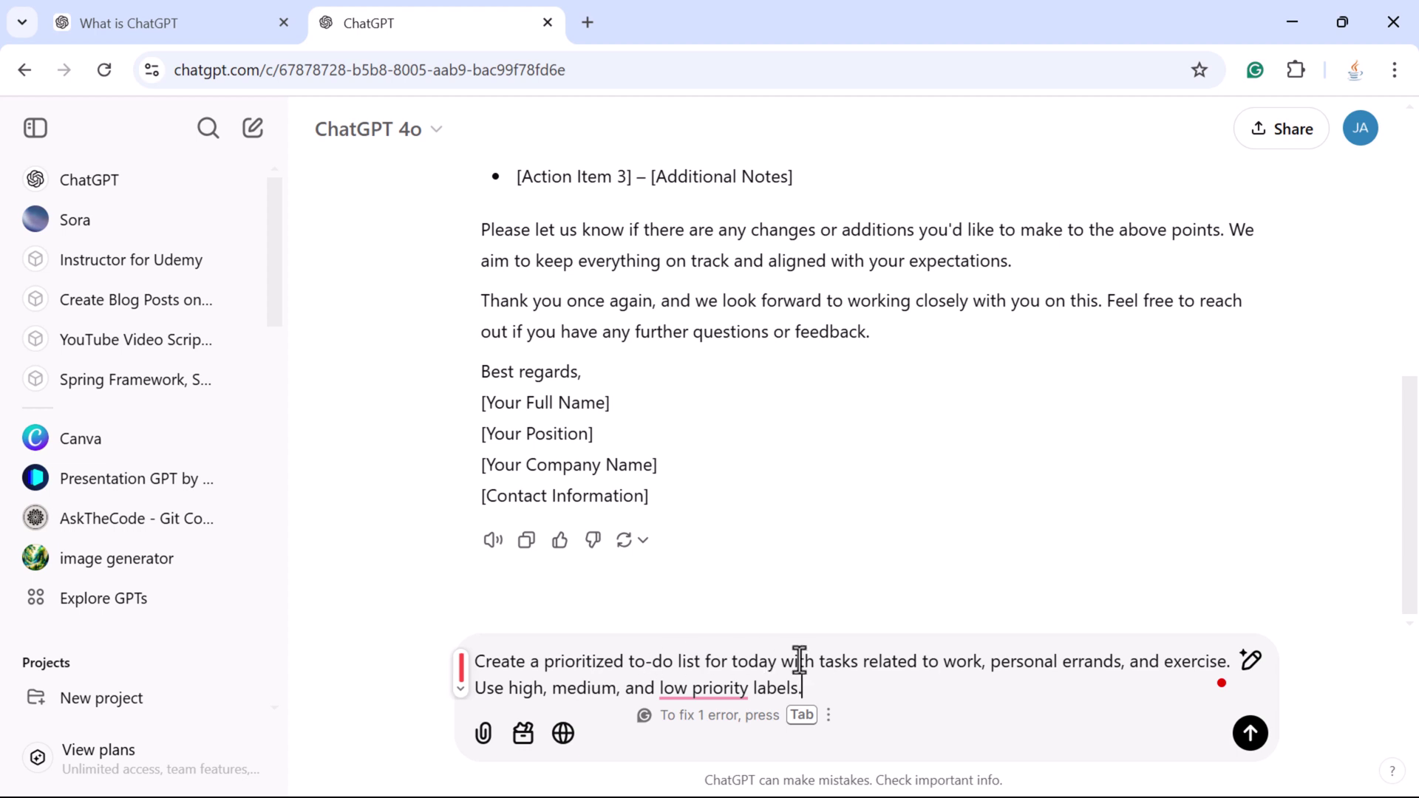
pyautogui.press('Return')
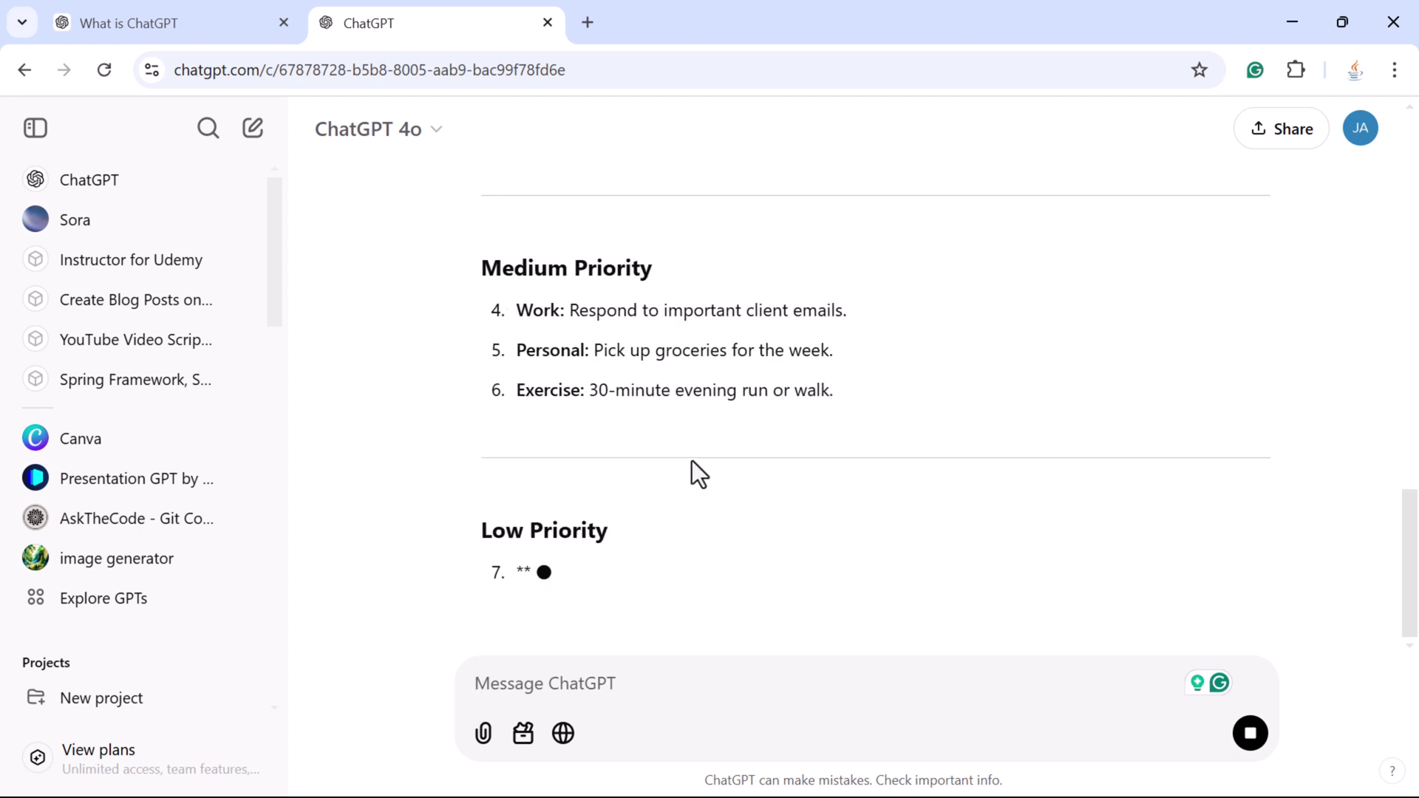
pyautogui.scroll(1, 736, 543)
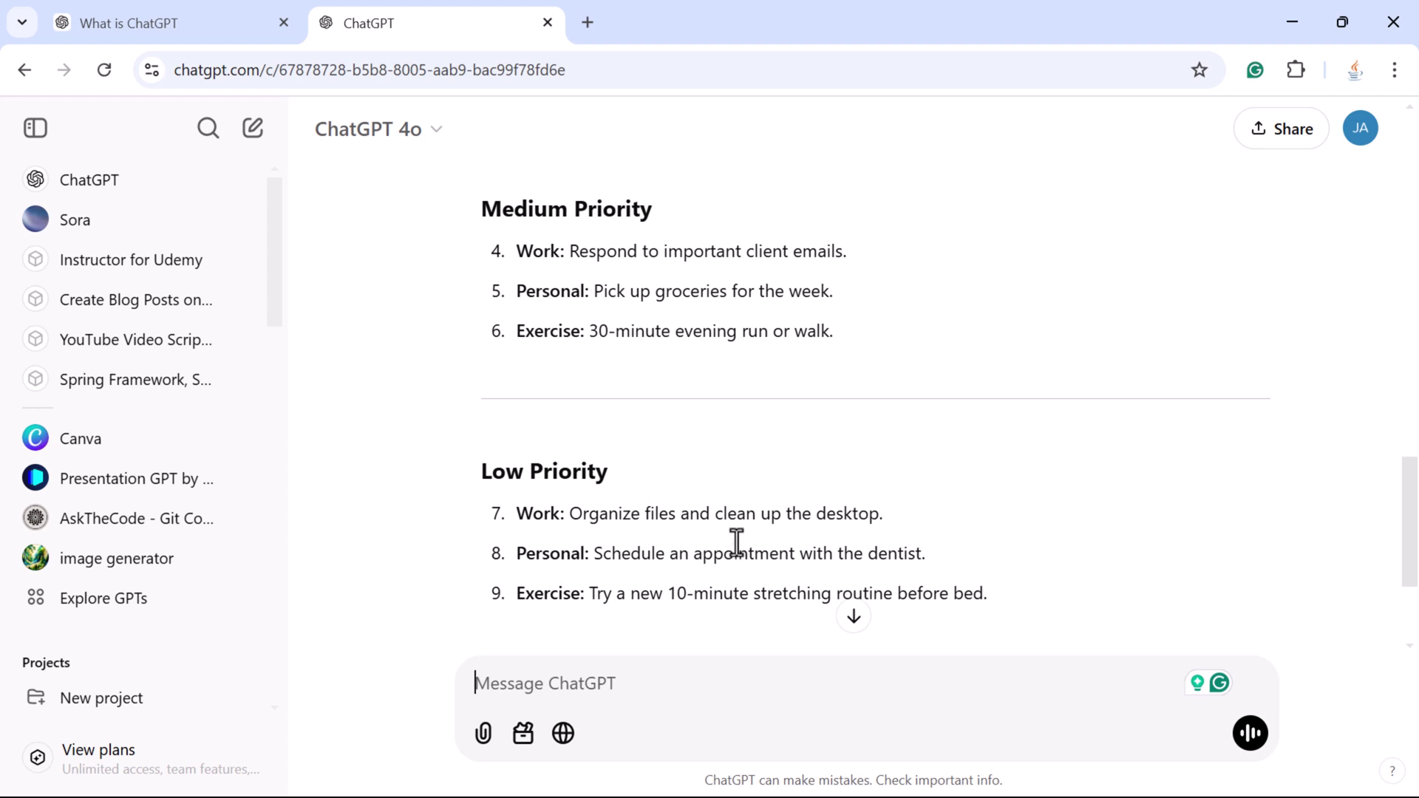
pyautogui.scroll(1, 529, 259)
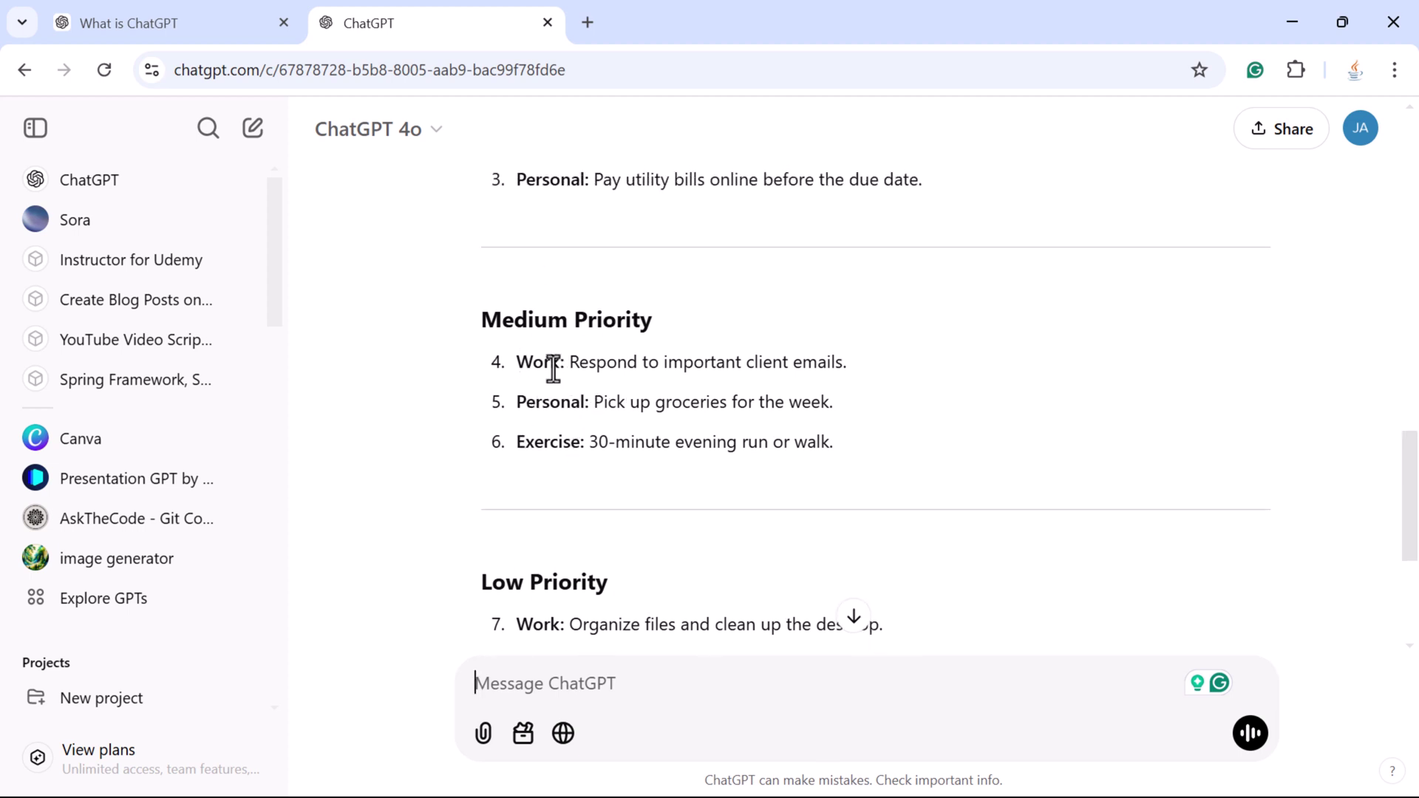
pyautogui.scroll(-4, 632, 459)
pyautogui.scroll(5, 648, 443)
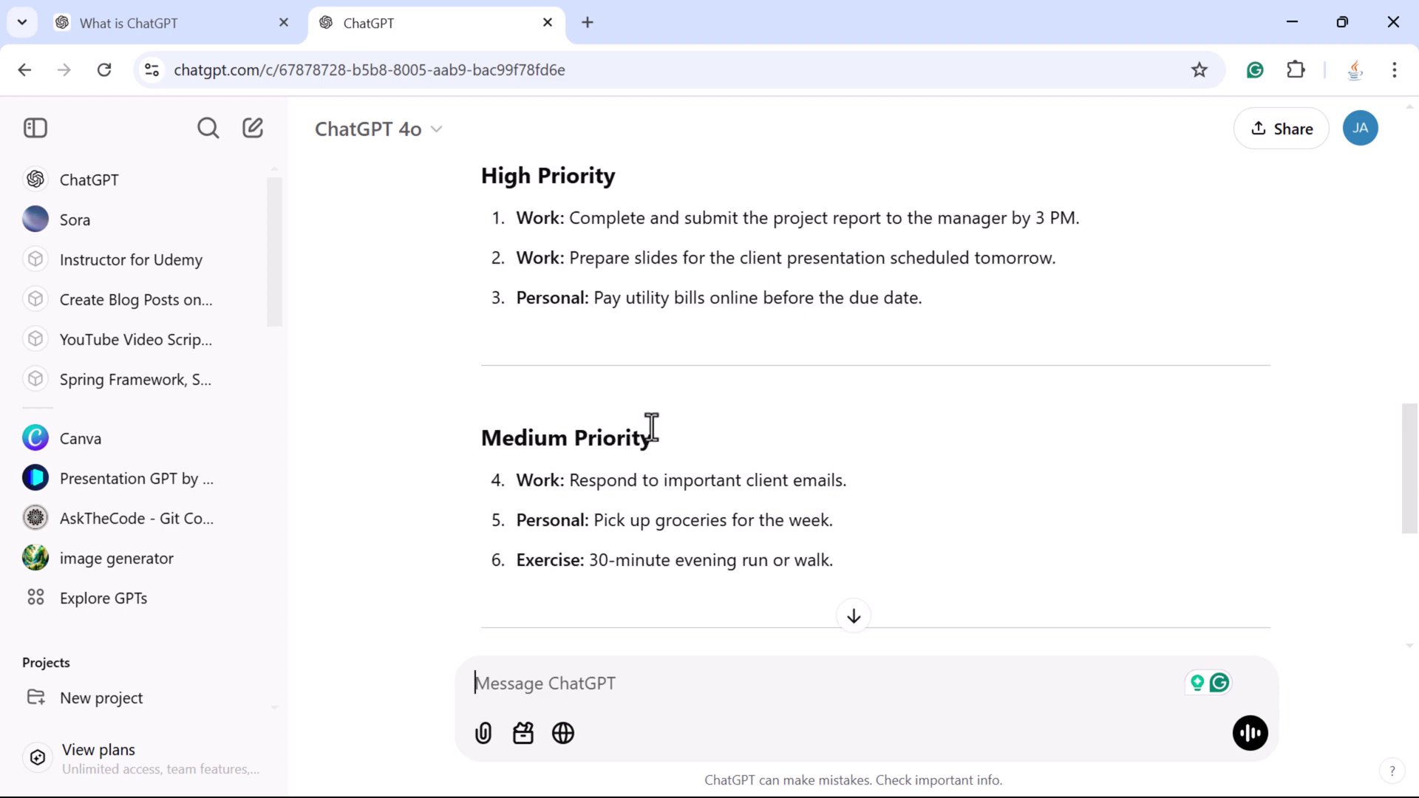
pyautogui.scroll(3, 669, 429)
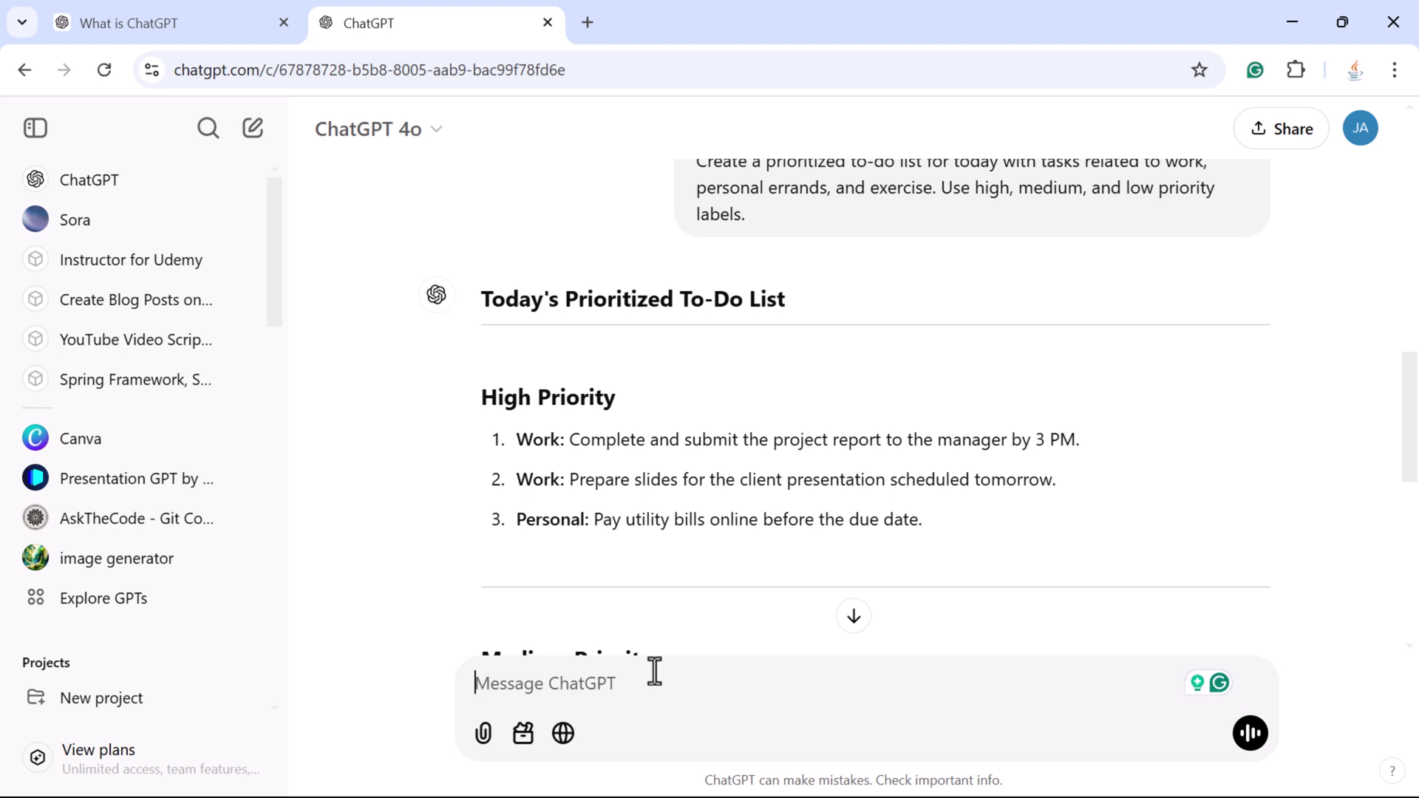
# Step: Send the prompt asking for 10 eco-friendly water bottle campaign ideas for Instagram, Twitter and YouTube
pyautogui.write('Brainstorm 10 creative ideas for a social media campaign to promote a new eco-friendly water bottle. Include different platforms like Instagram, Twitter, and YouTube.')
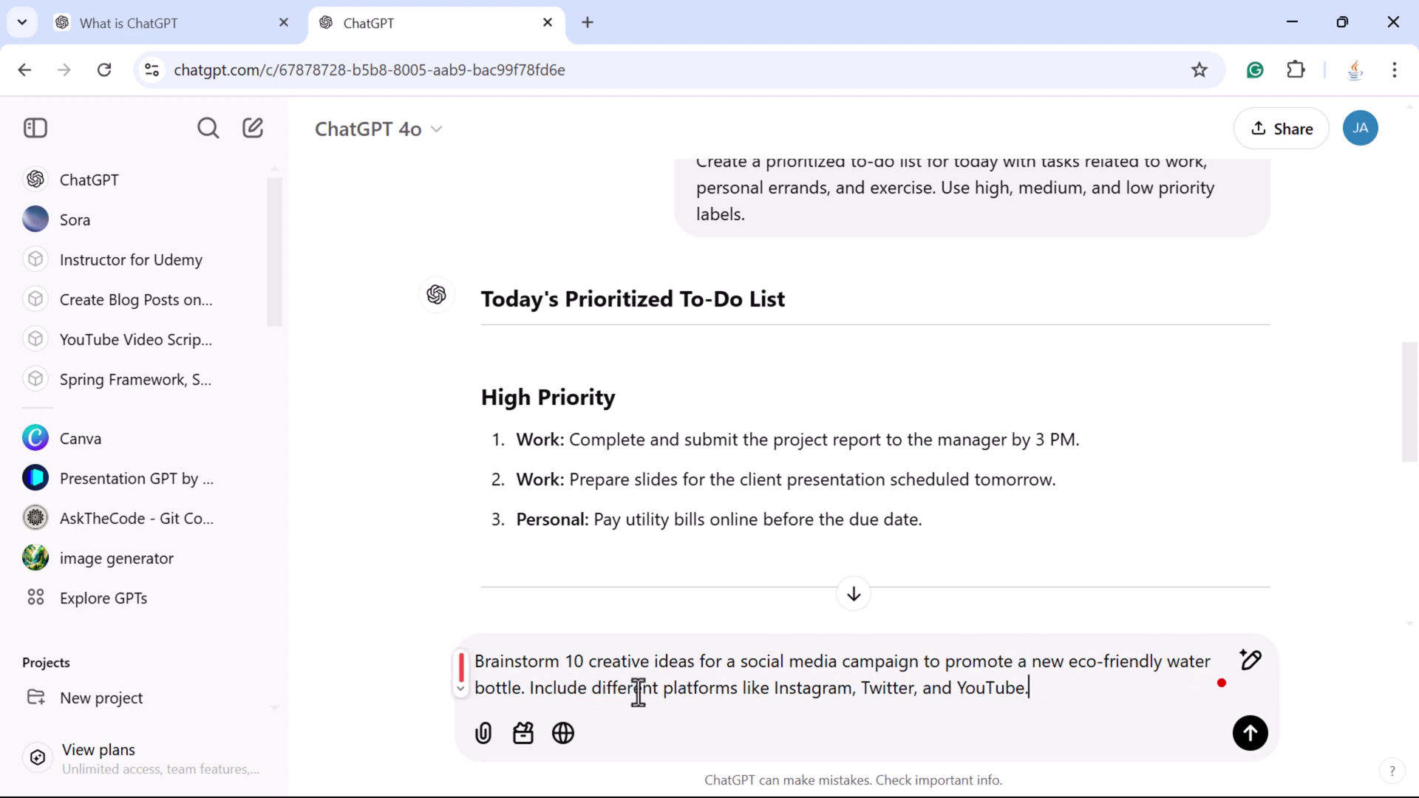
pyautogui.doubleClick(811, 688)
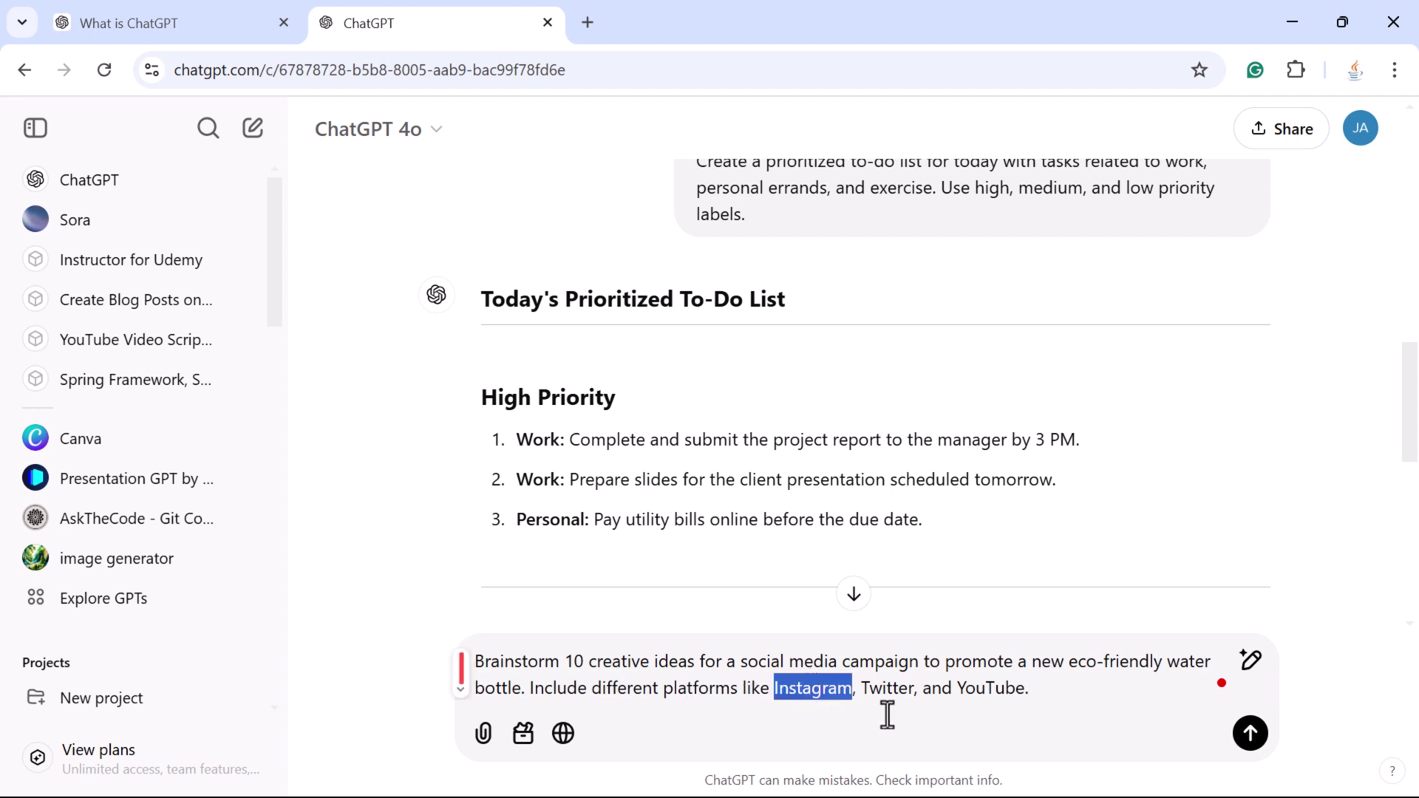
pyautogui.click(1066, 690)
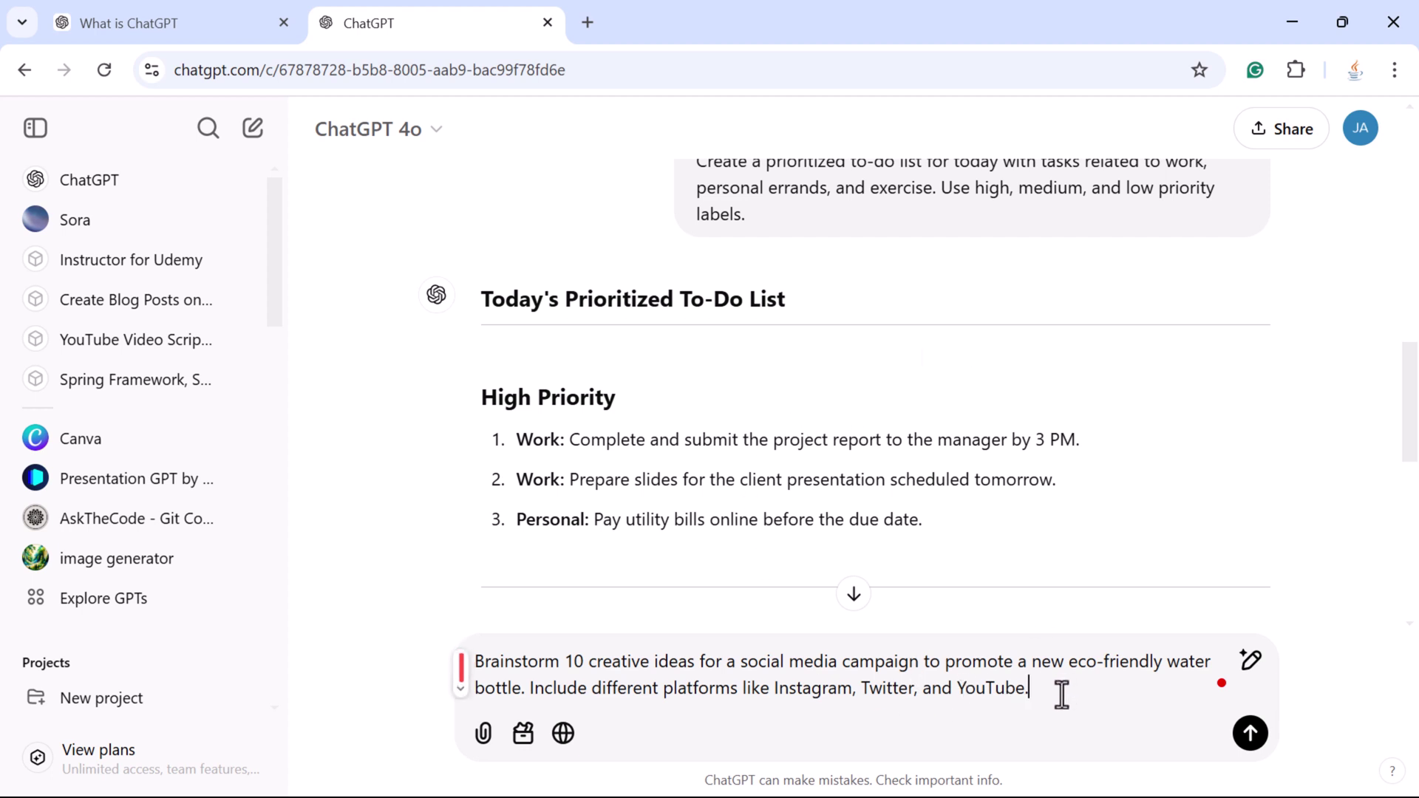
pyautogui.click(1251, 733)
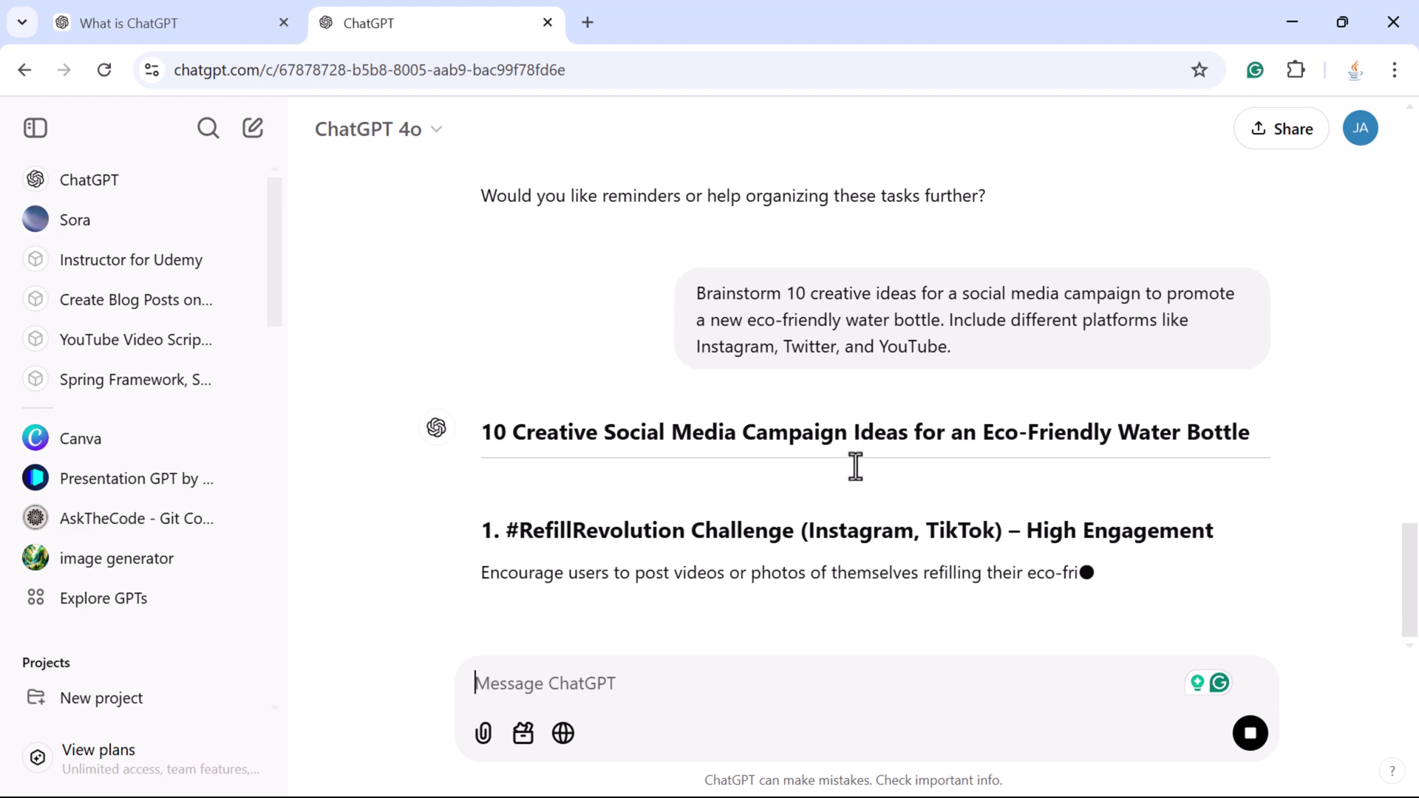
# Step: Read through the ten campaign ideas, ending with the Eco-Friendly Rewards Program
pyautogui.scroll(1, 739, 310)
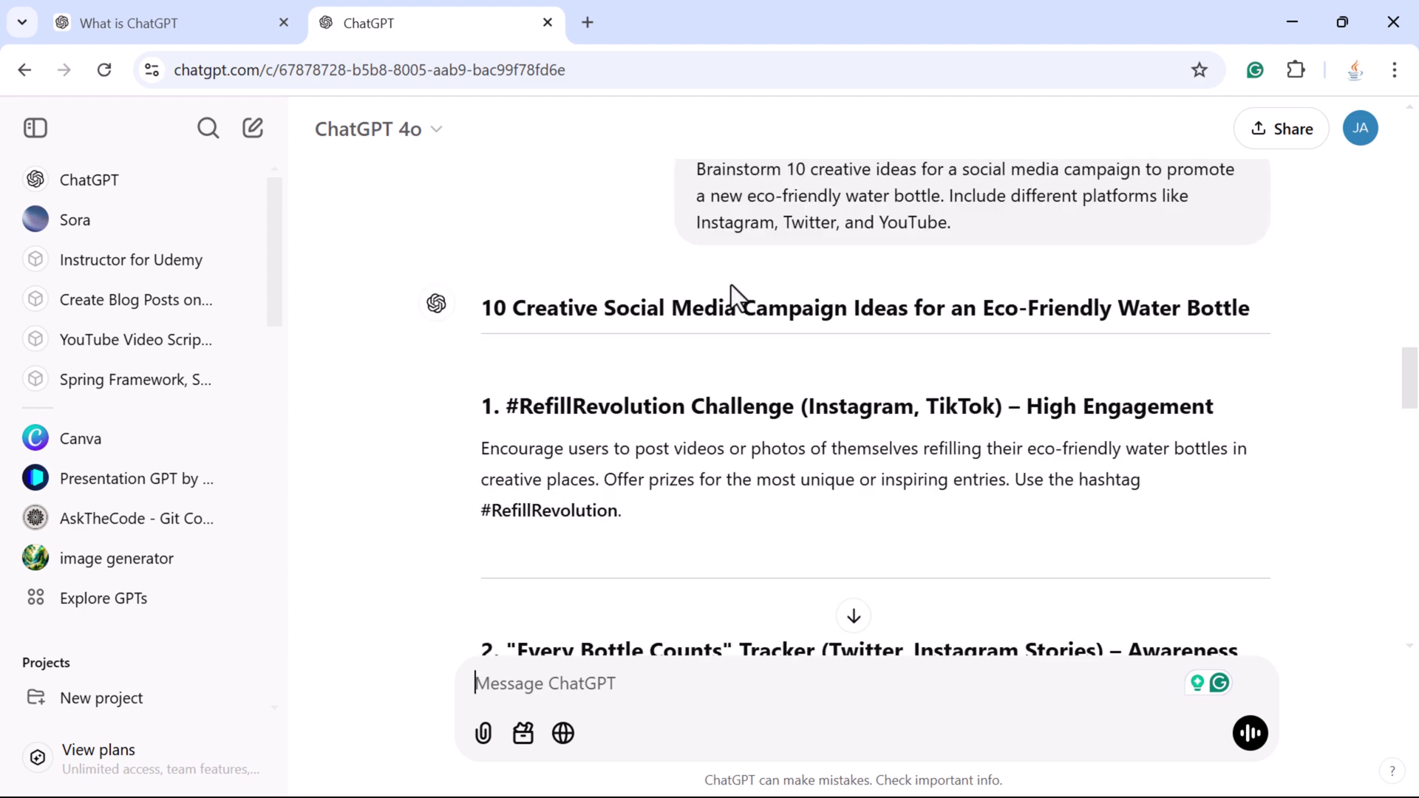
pyautogui.scroll(-2, 575, 353)
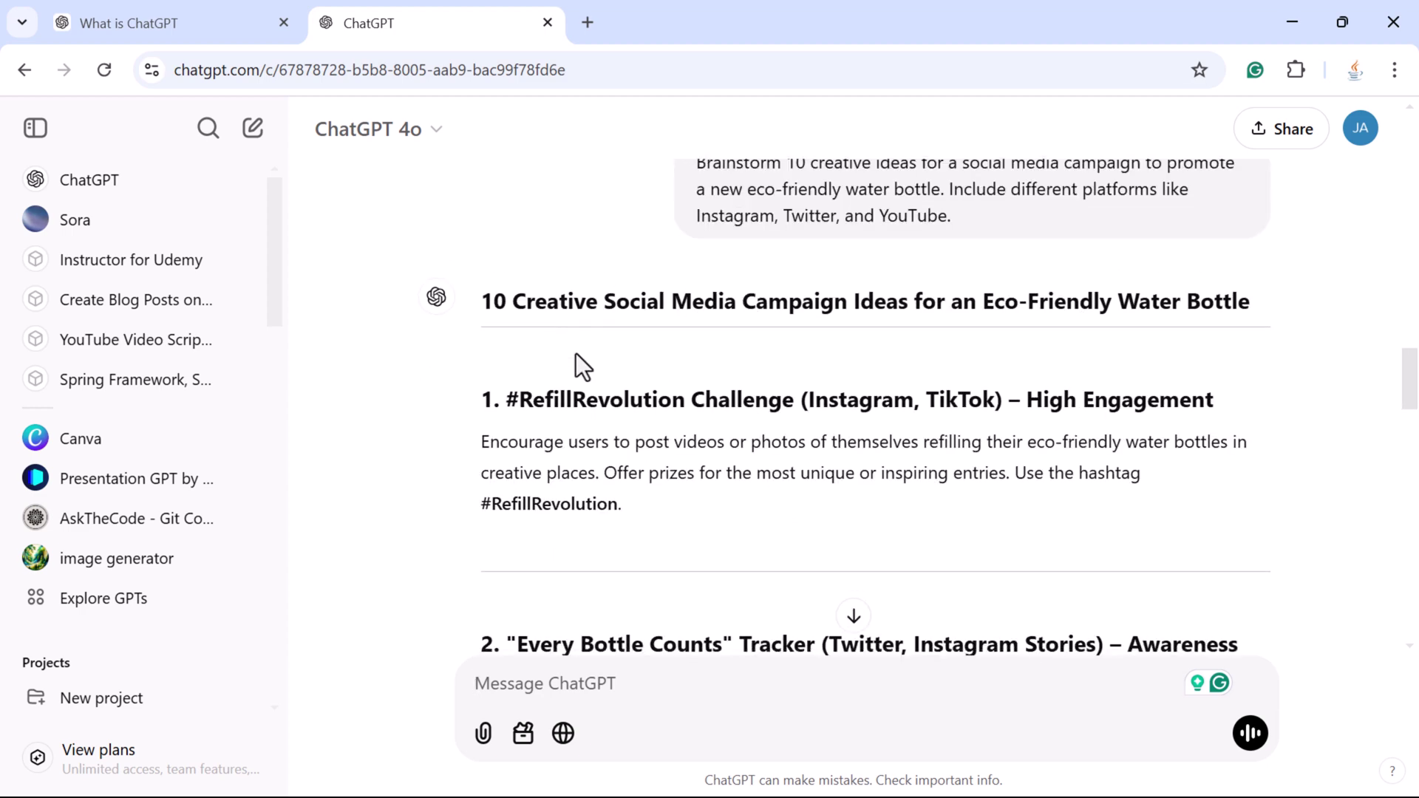
pyautogui.scroll(1, 575, 353)
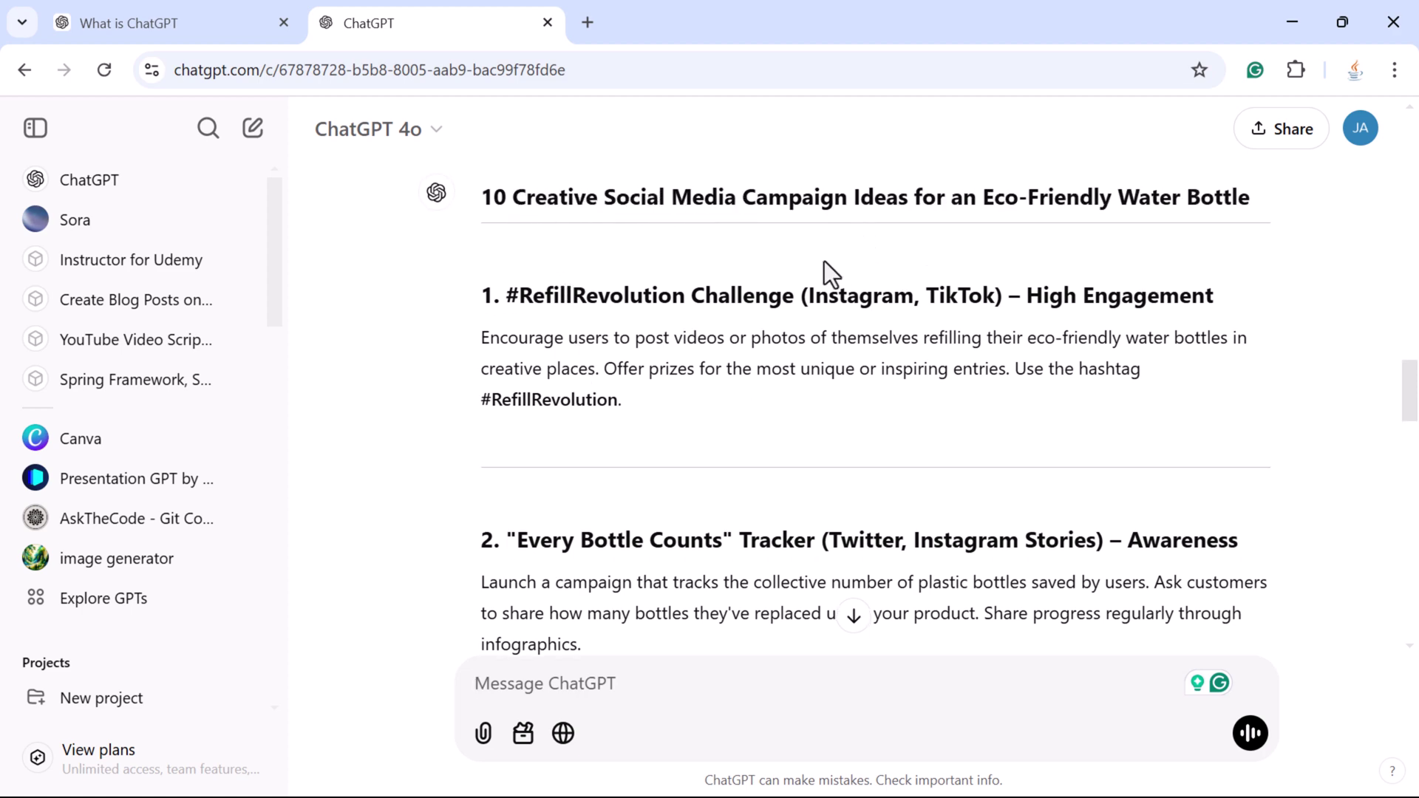
pyautogui.scroll(-15, 711, 326)
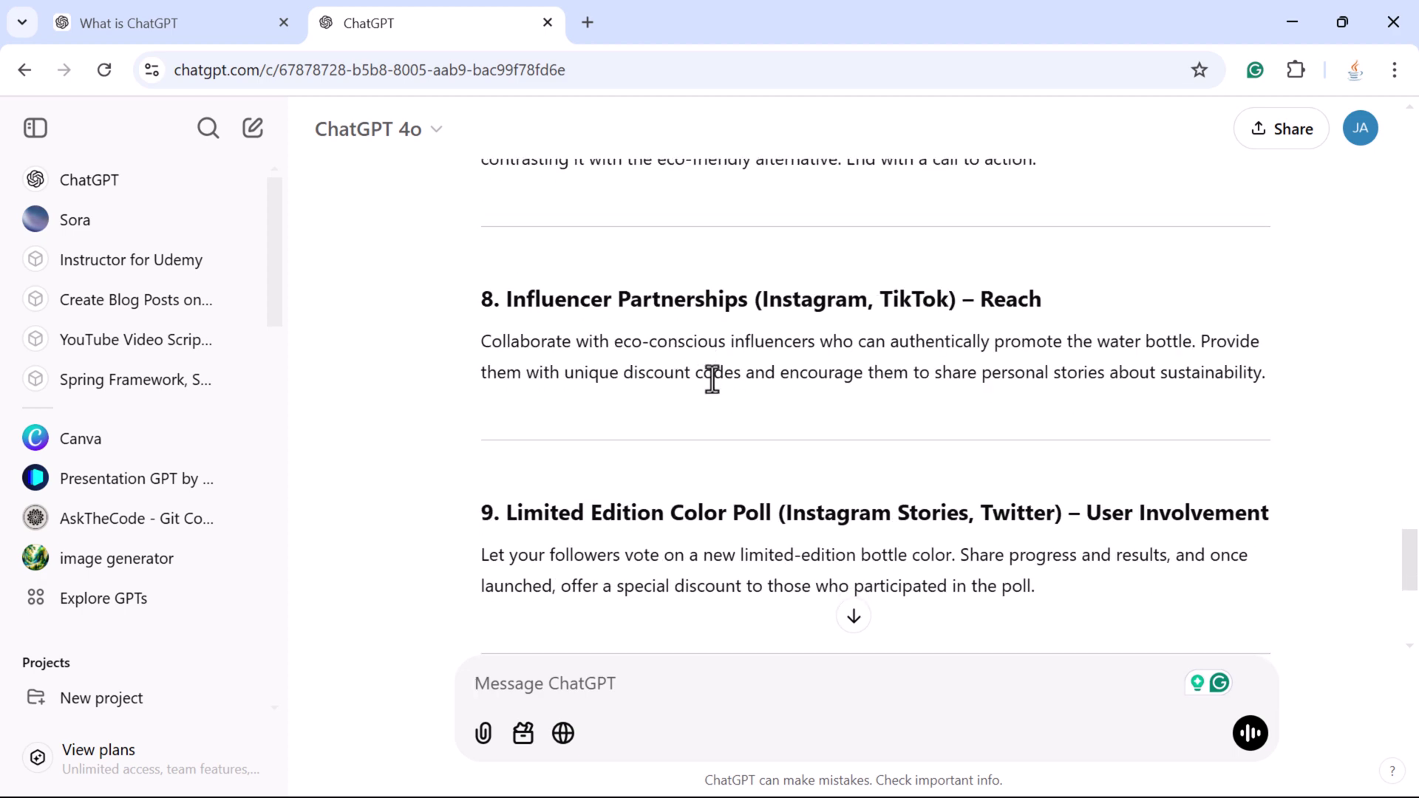
pyautogui.scroll(-5, 712, 379)
pyautogui.scroll(4, 712, 379)
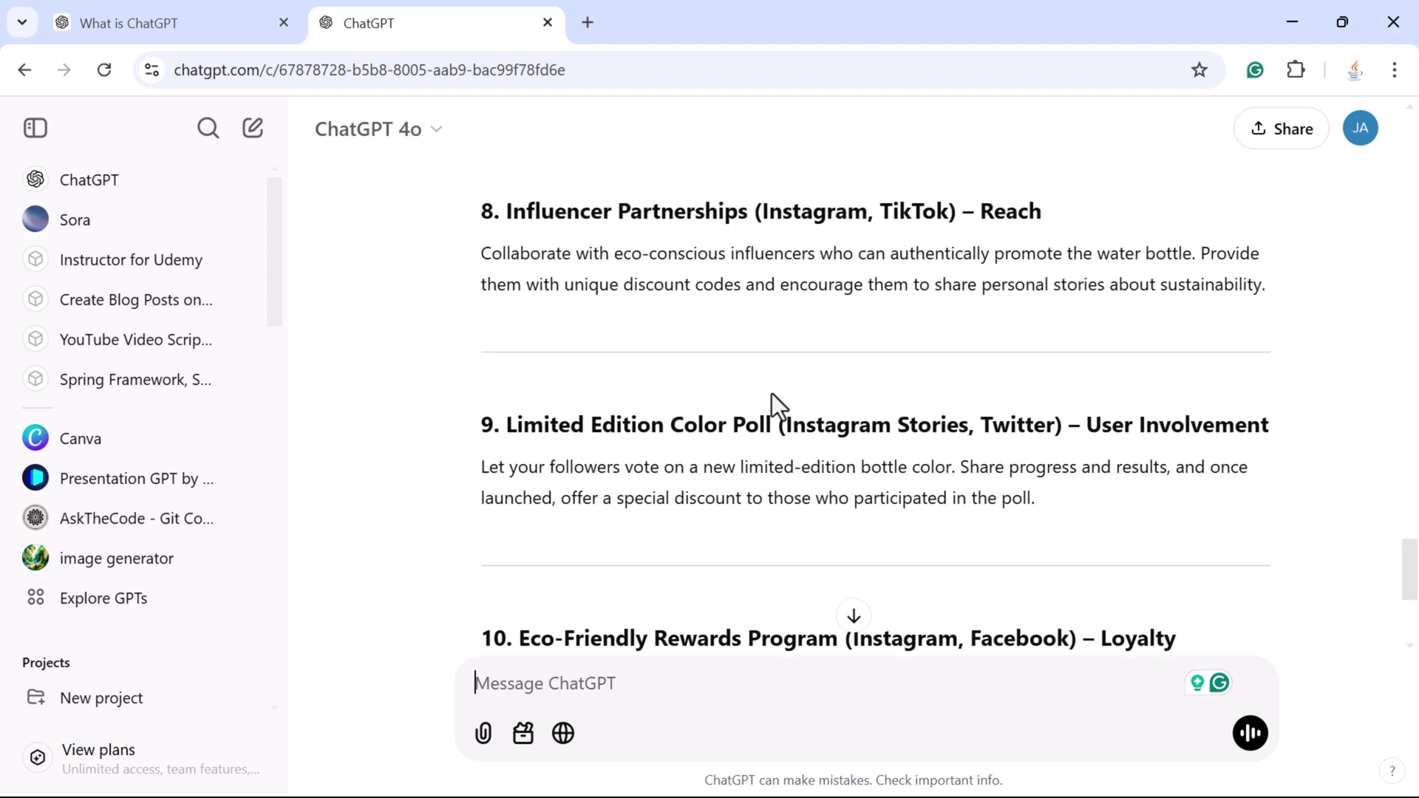
pyautogui.scroll(4, 772, 392)
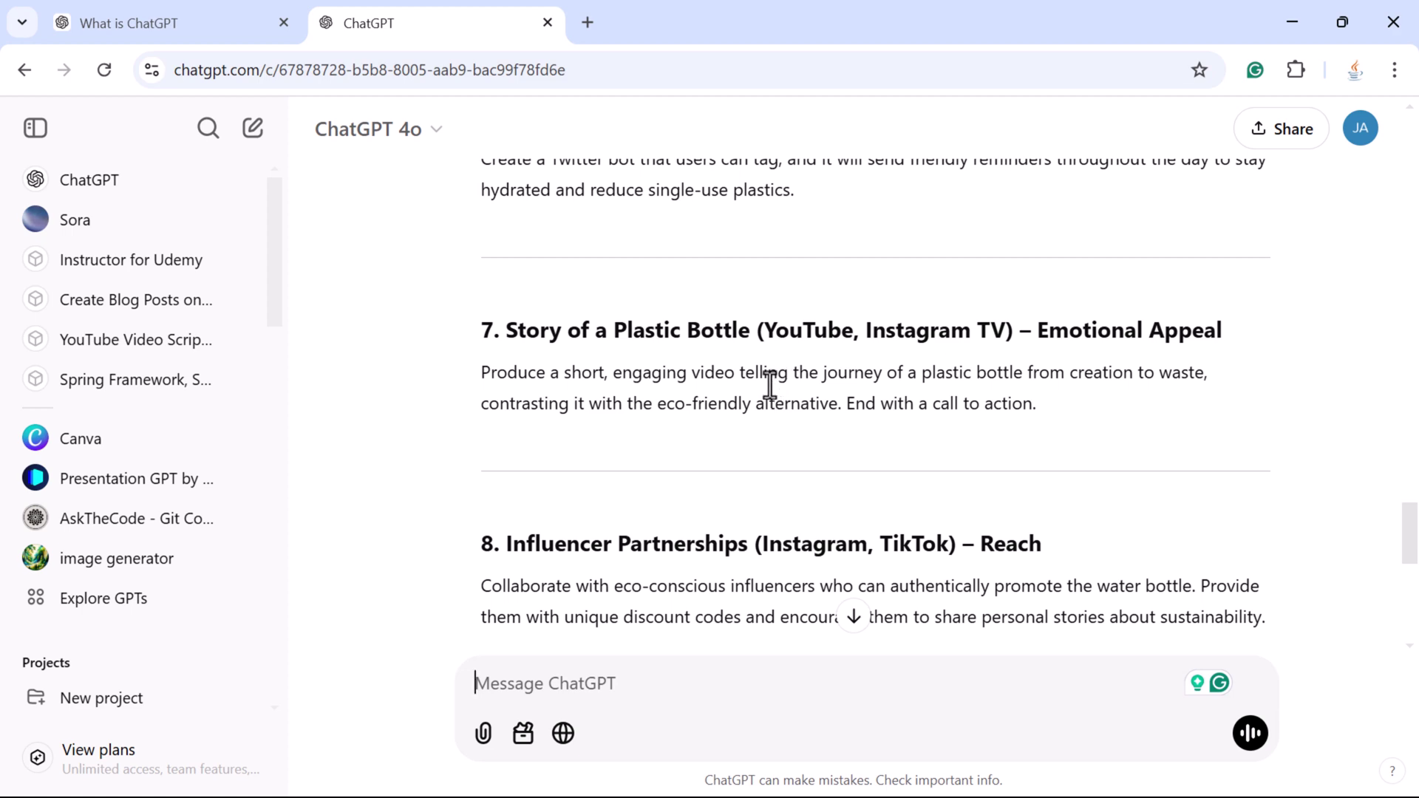
pyautogui.scroll(15, 767, 392)
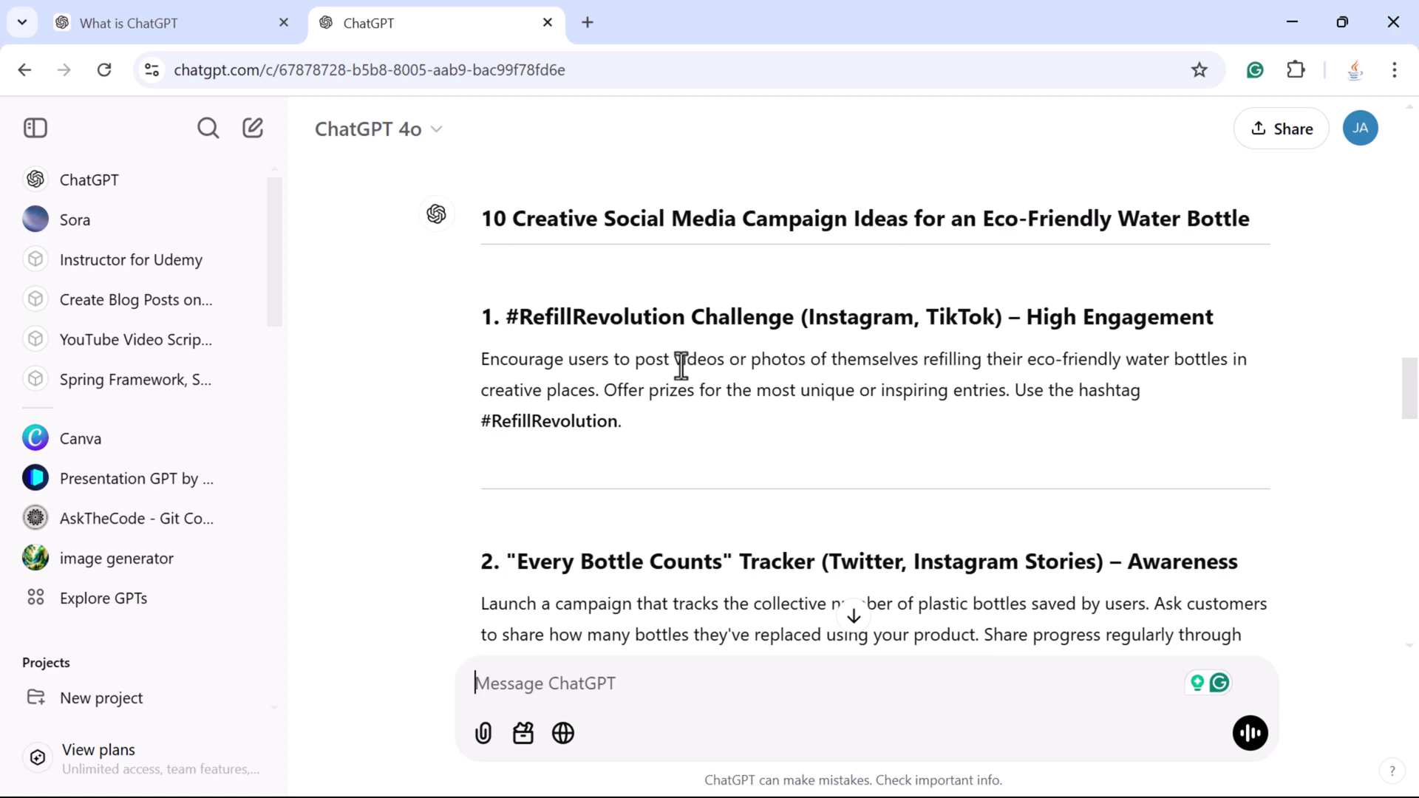
pyautogui.scroll(4, 660, 369)
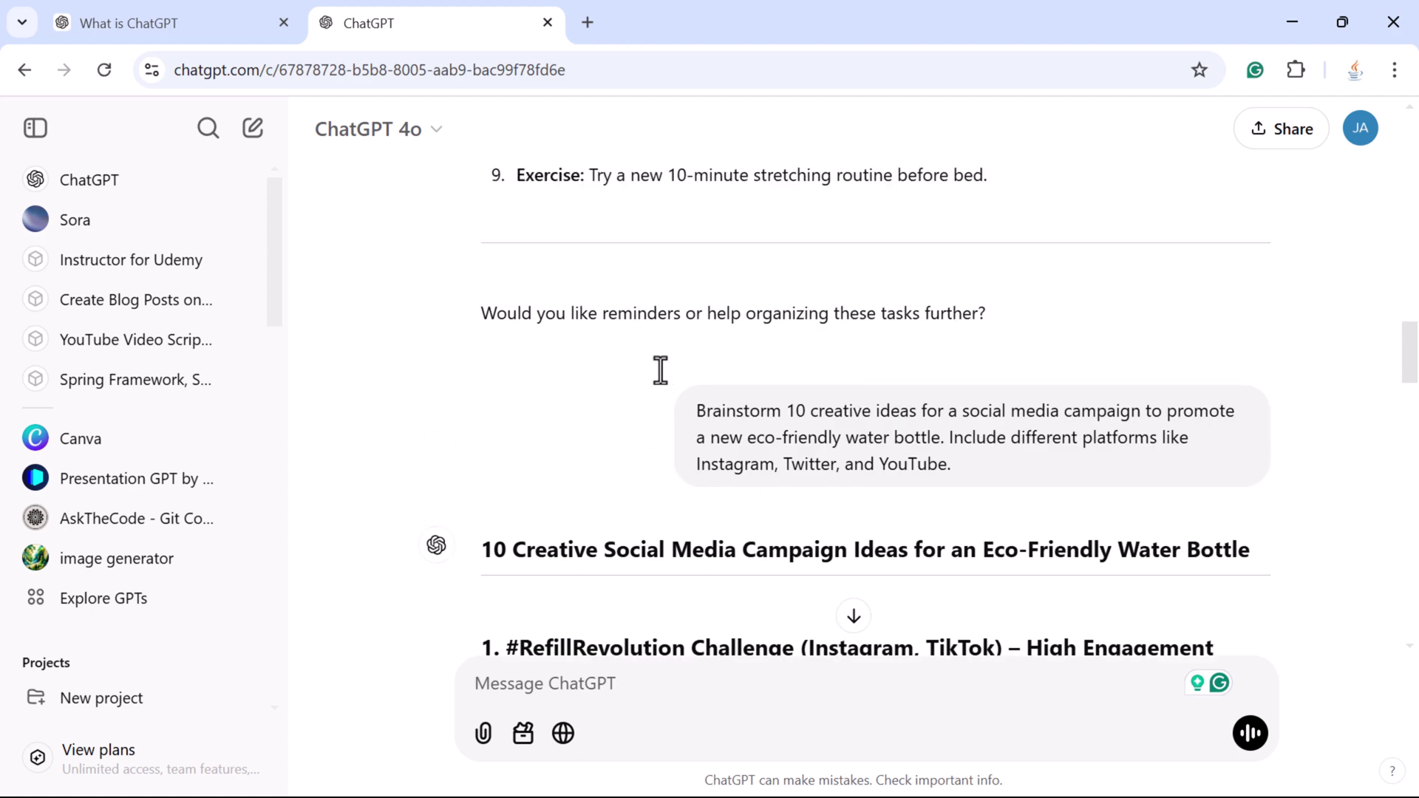
pyautogui.scroll(3, 660, 370)
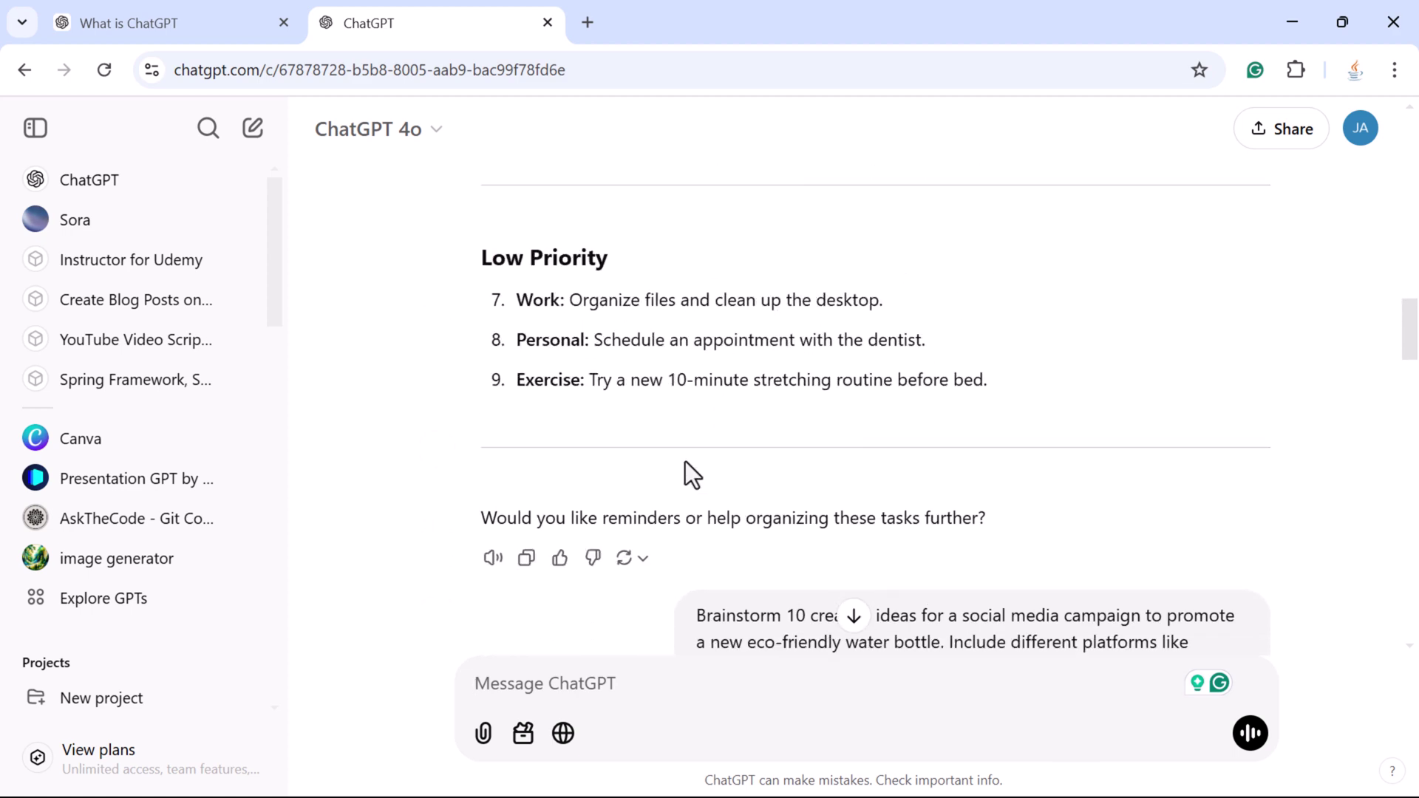
pyautogui.scroll(-20, 739, 428)
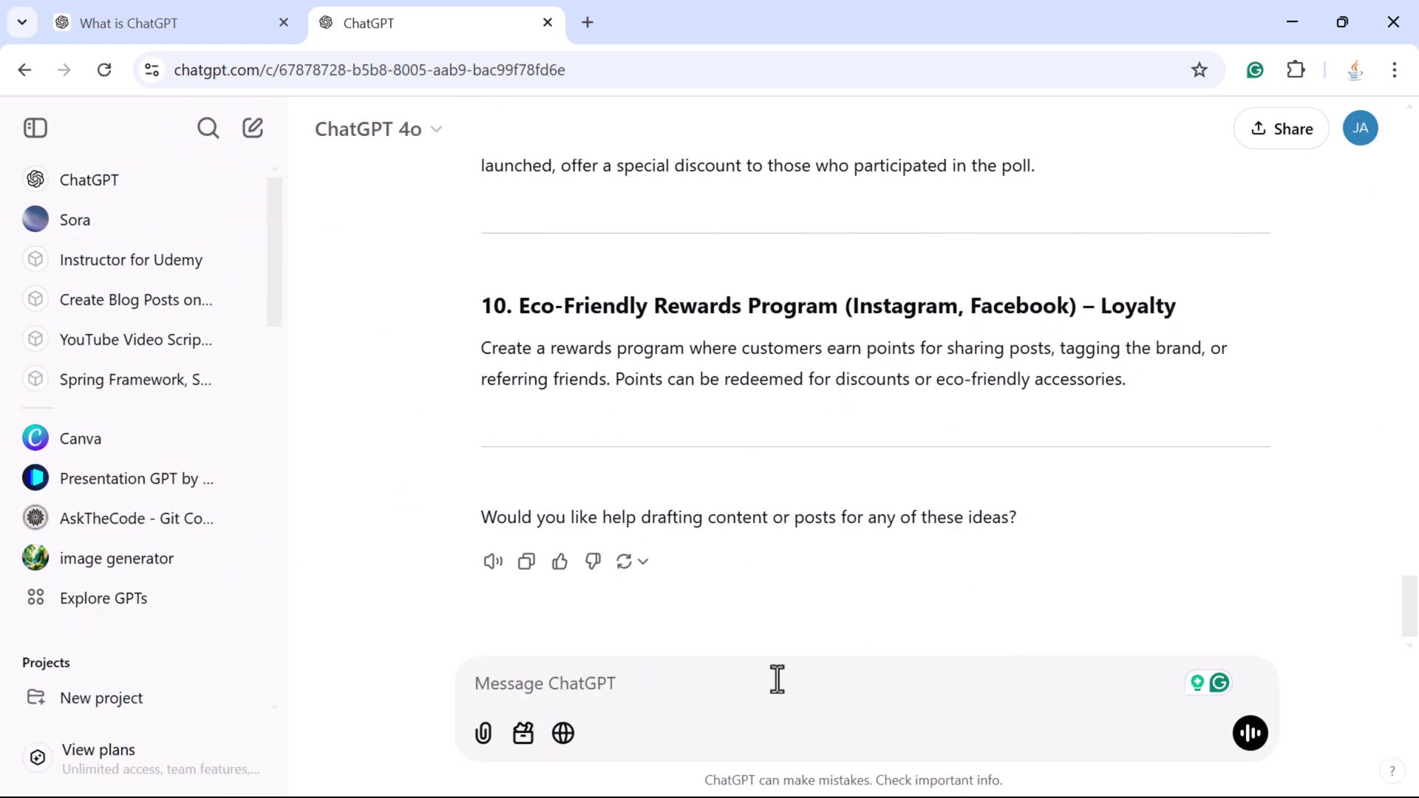
# Step: Send the 30-minute project-update meeting agenda prompt and review the agenda through Q&A and closing remarks
pyautogui.write('Create a meeting agenda for a 30-minute team meeting on project updates. Include a section for Q&A.')
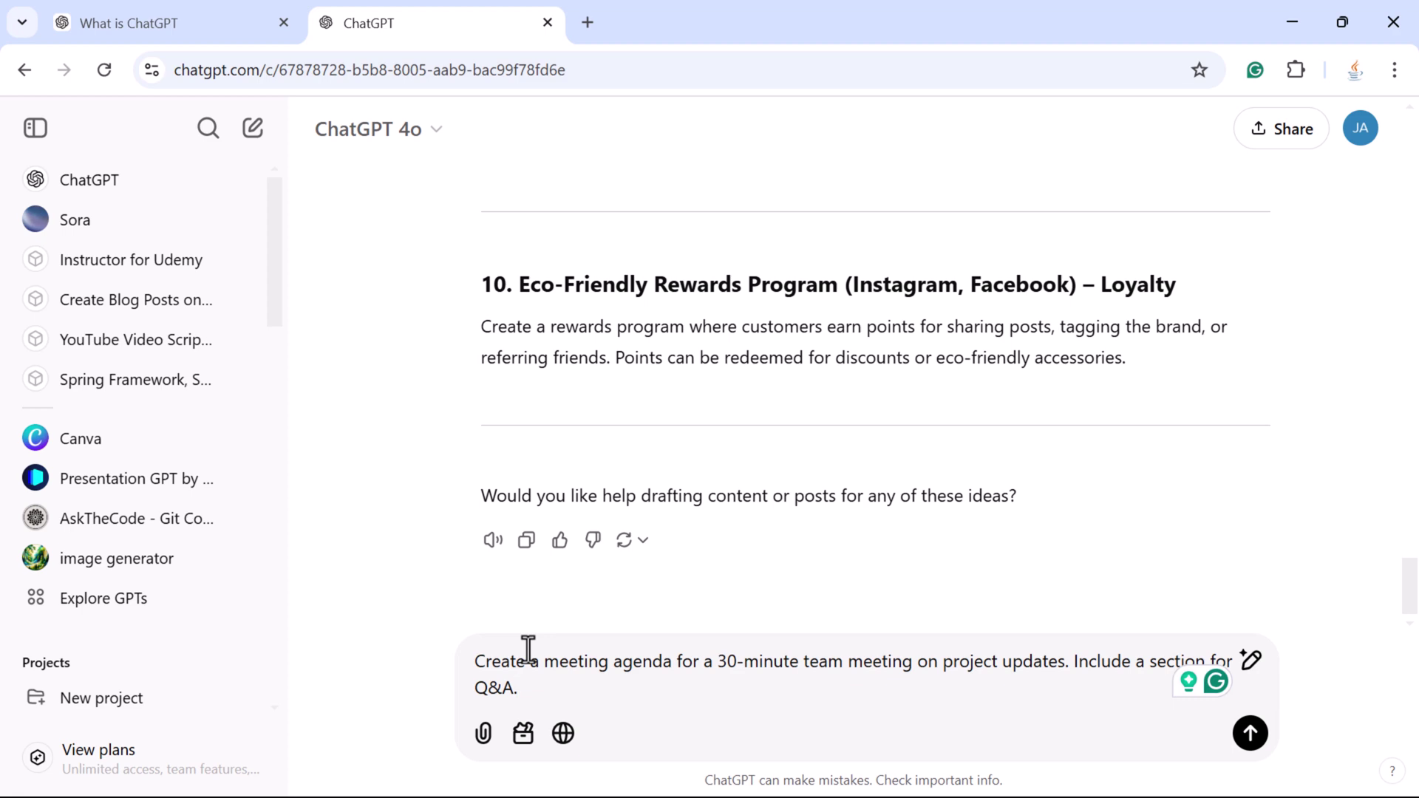
pyautogui.press('Return')
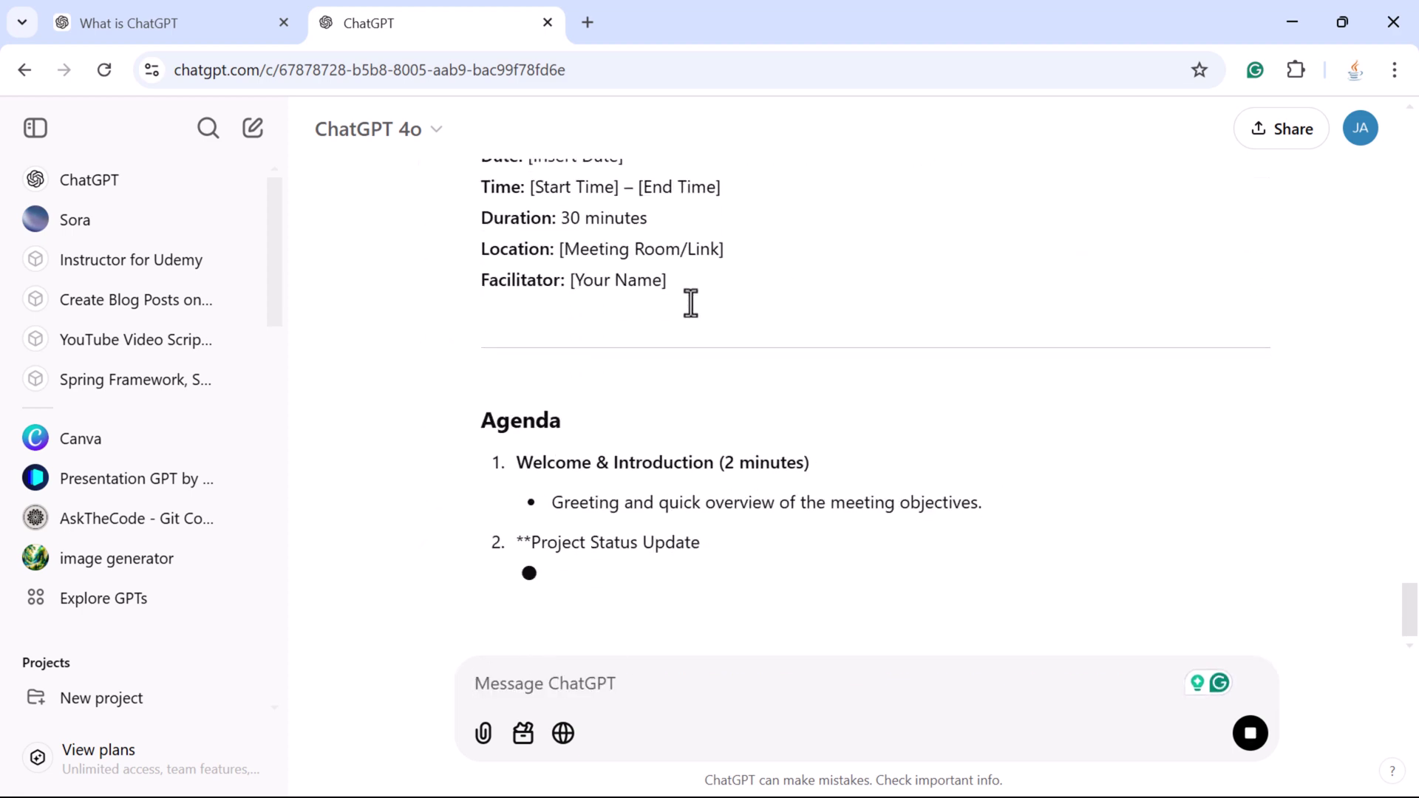
pyautogui.scroll(3, 691, 303)
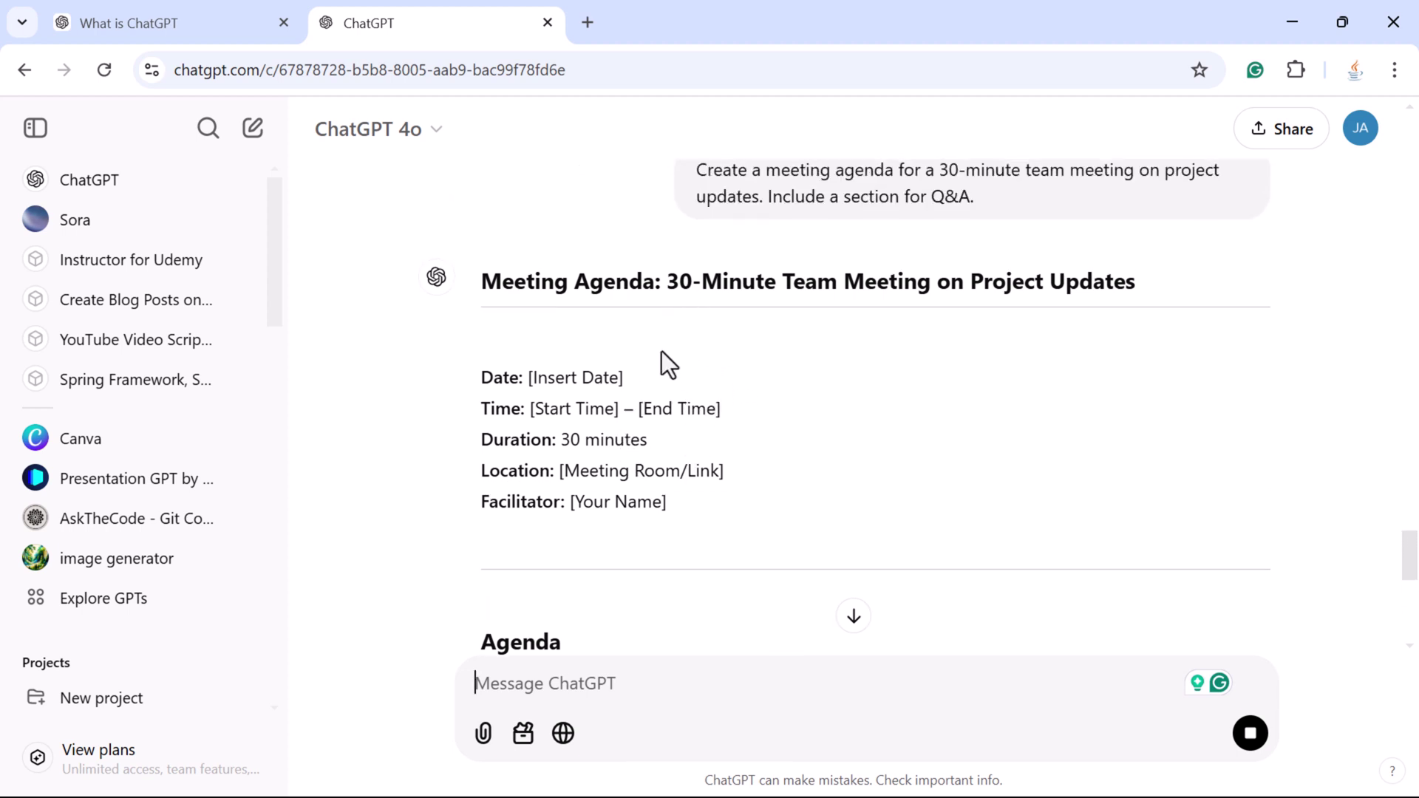
pyautogui.scroll(-3, 849, 329)
pyautogui.scroll(3, 668, 337)
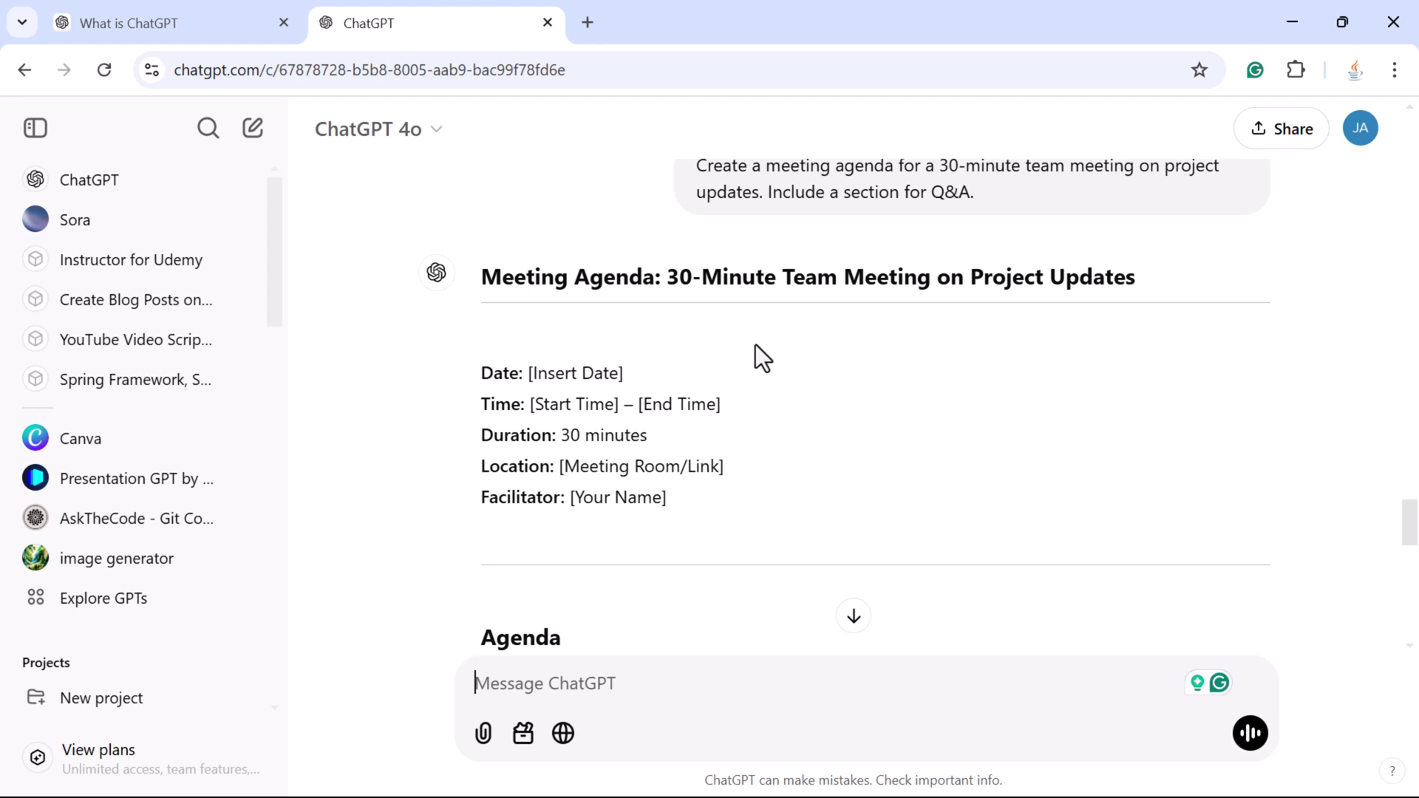
pyautogui.scroll(-15, 820, 316)
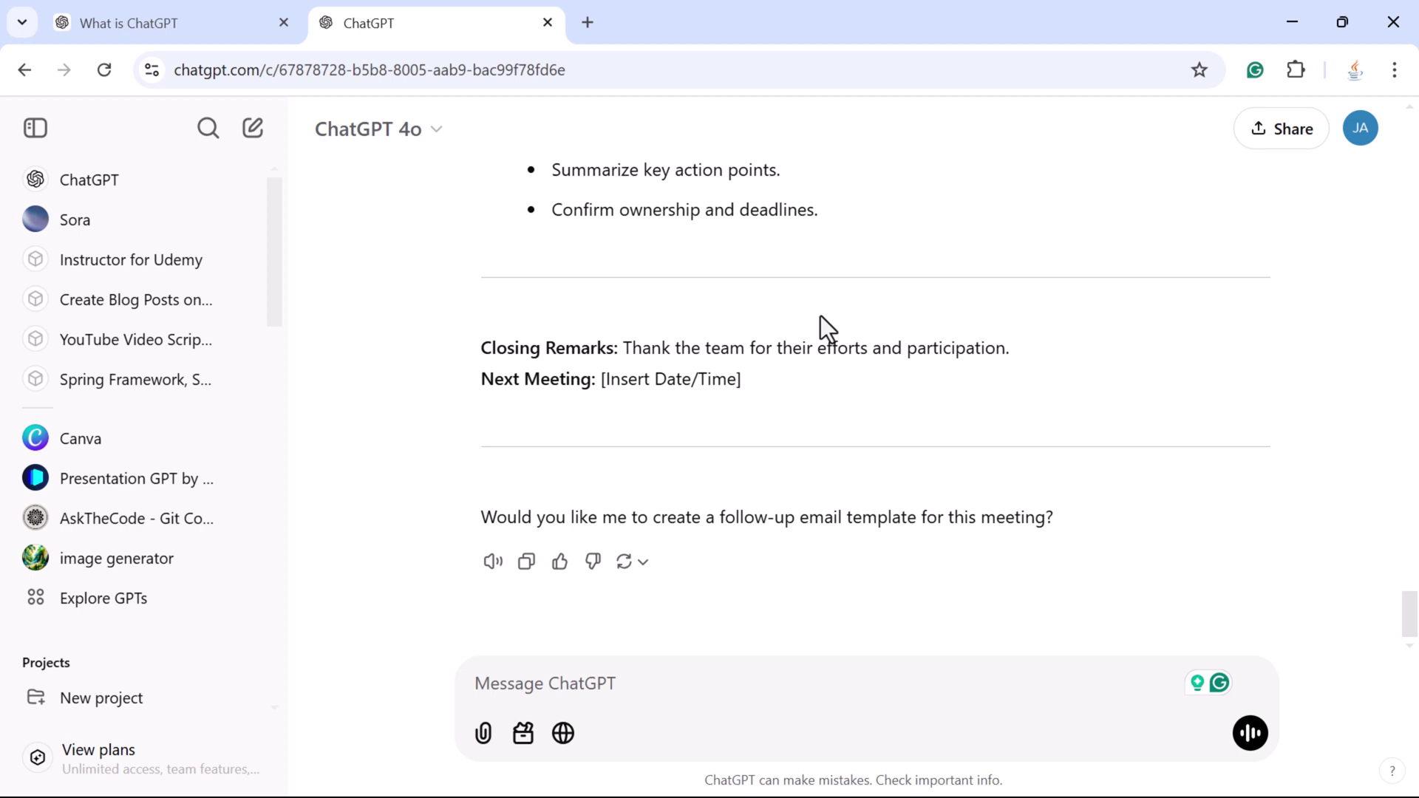
# Step: Send the coffee shop opening caption prompt and review the five casual captions, ending with #CoffeeFirst
pyautogui.write('Write 5 Instagram captions promoting a new coffee shop opening. Keep the tone casual and include a call to action.')
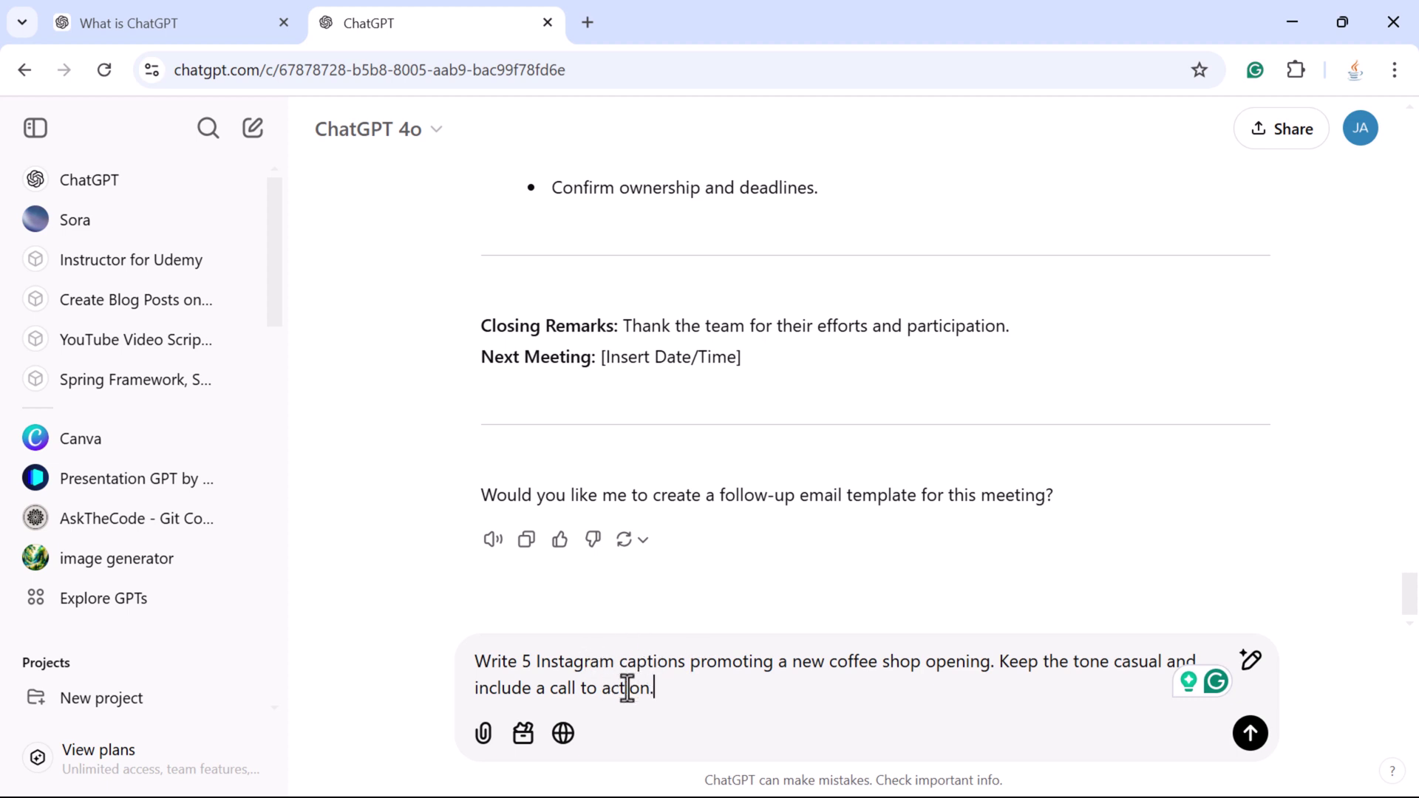
pyautogui.press('Return')
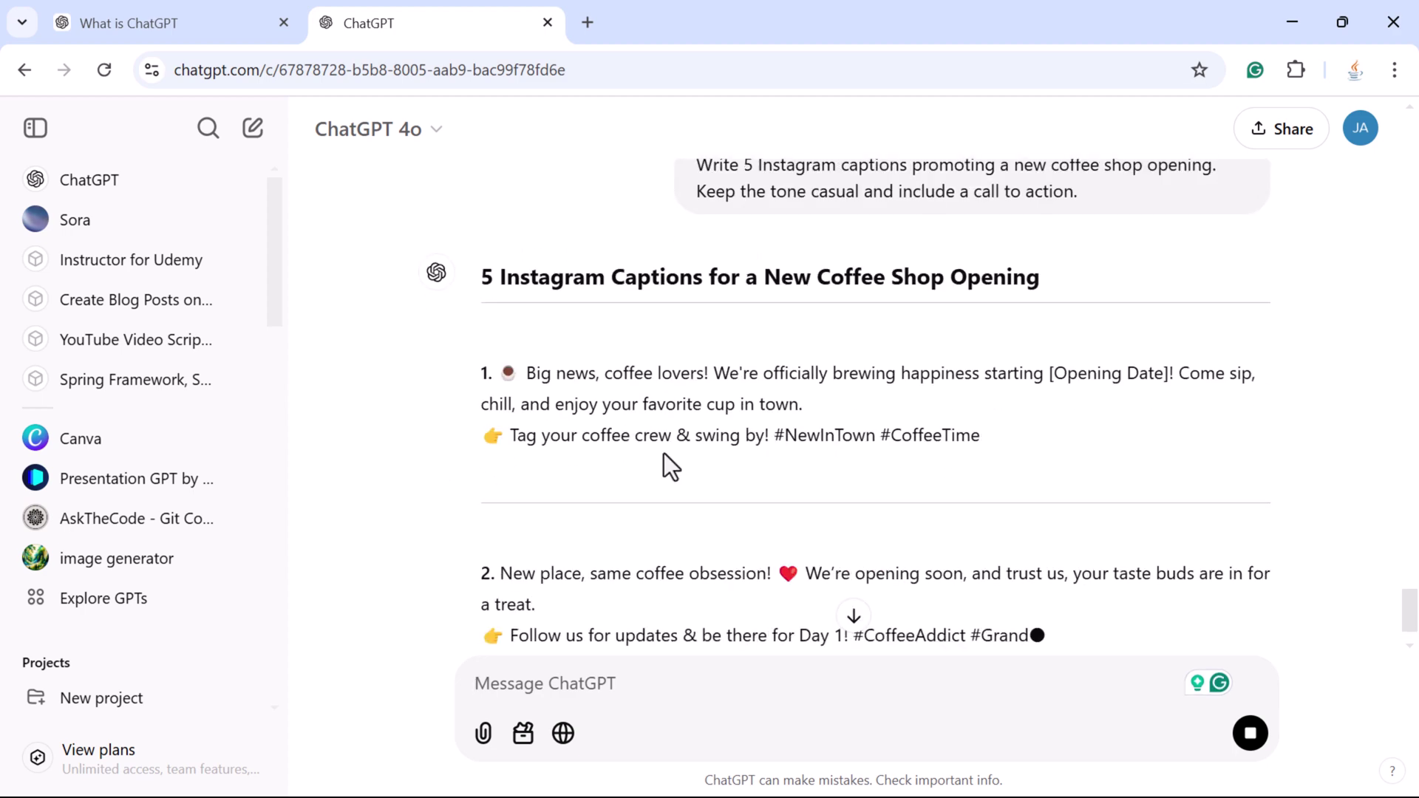
pyautogui.scroll(3, 663, 454)
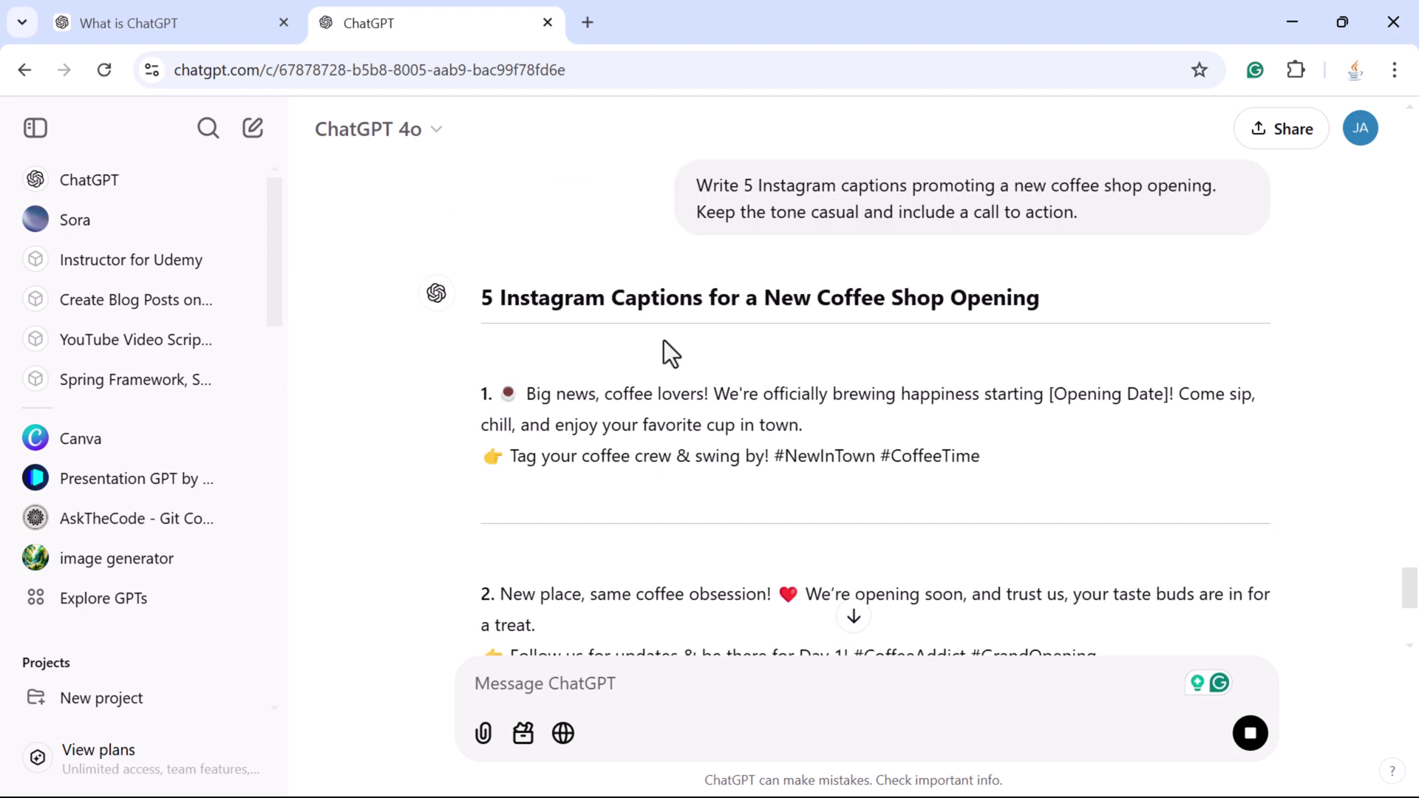
pyautogui.scroll(-1, 627, 503)
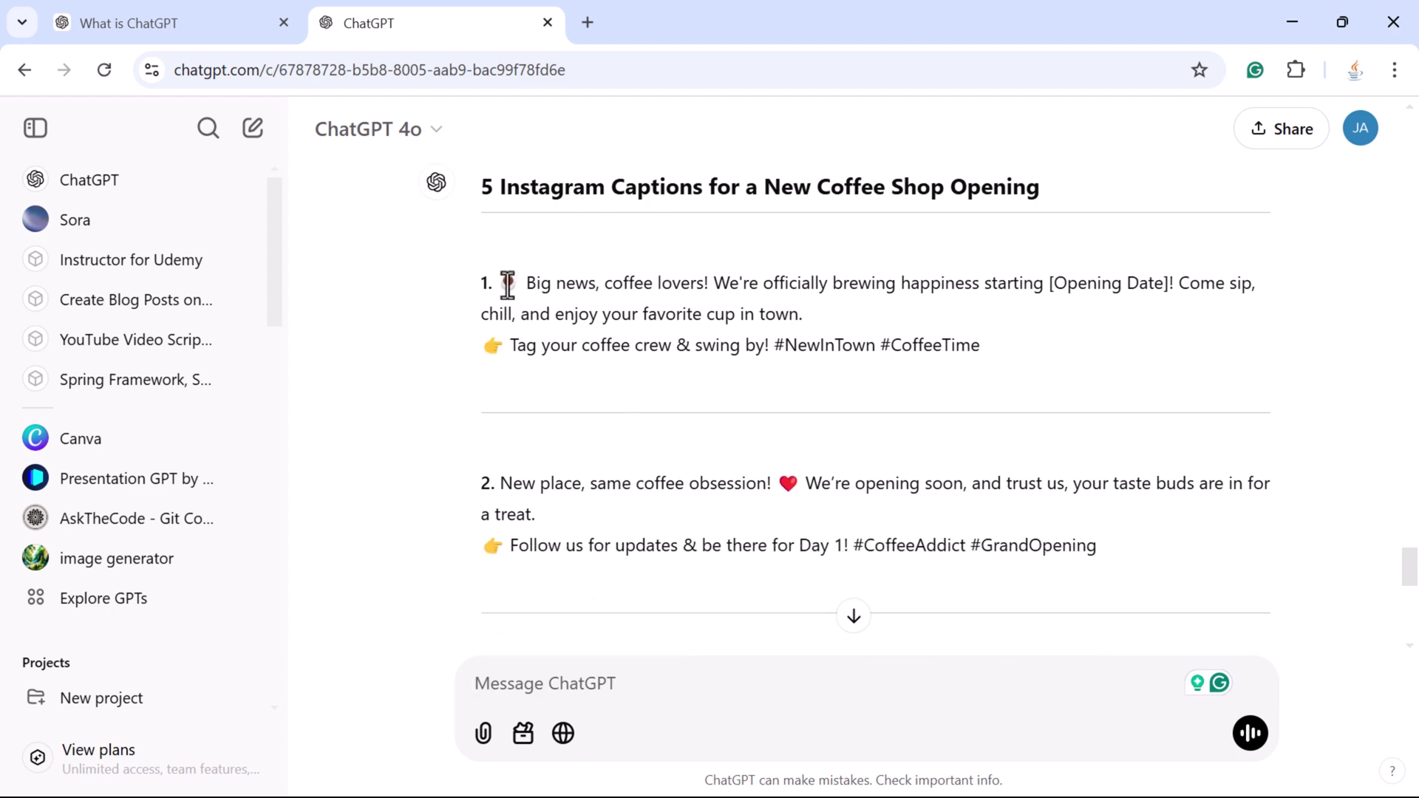
pyautogui.scroll(-7, 670, 484)
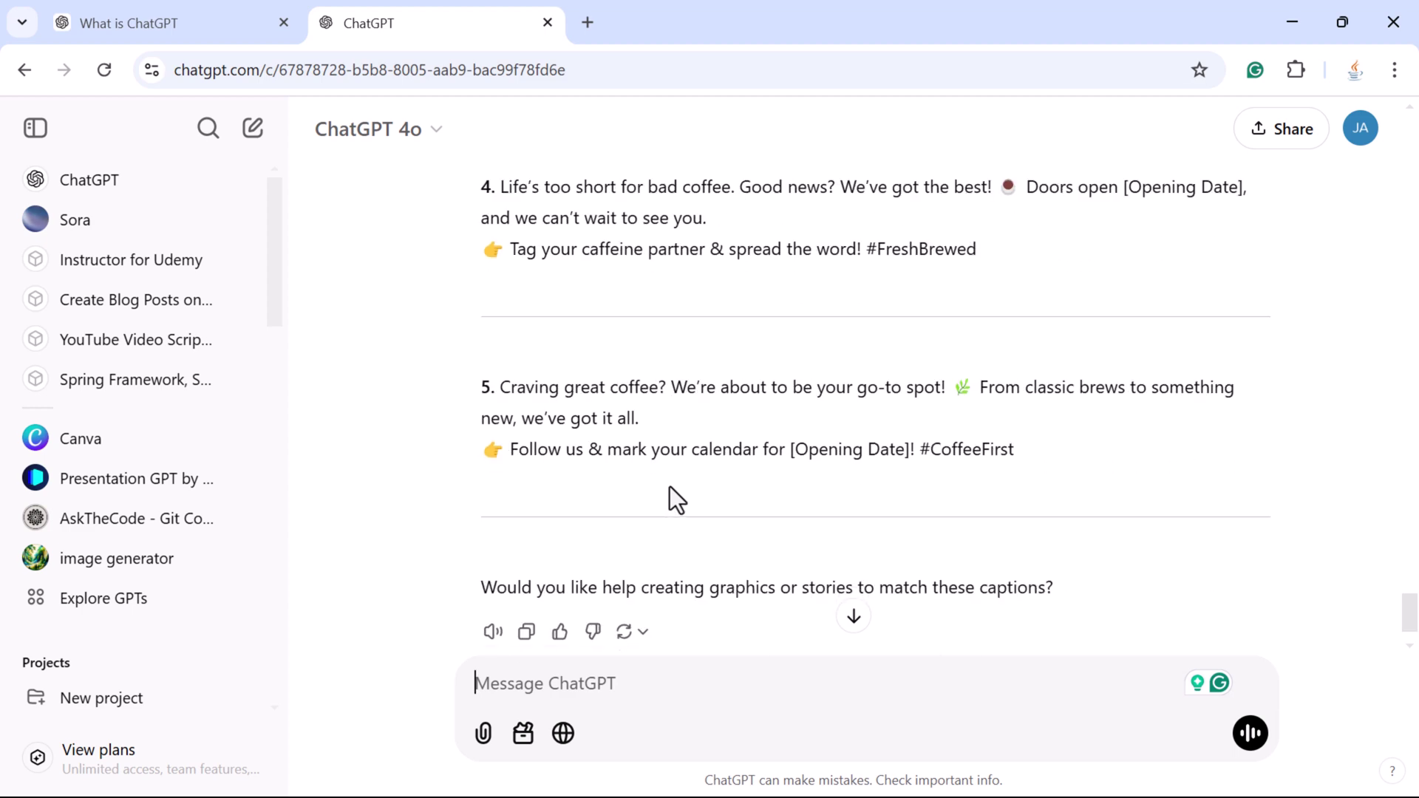
pyautogui.scroll(4, 670, 488)
pyautogui.scroll(4, 670, 488)
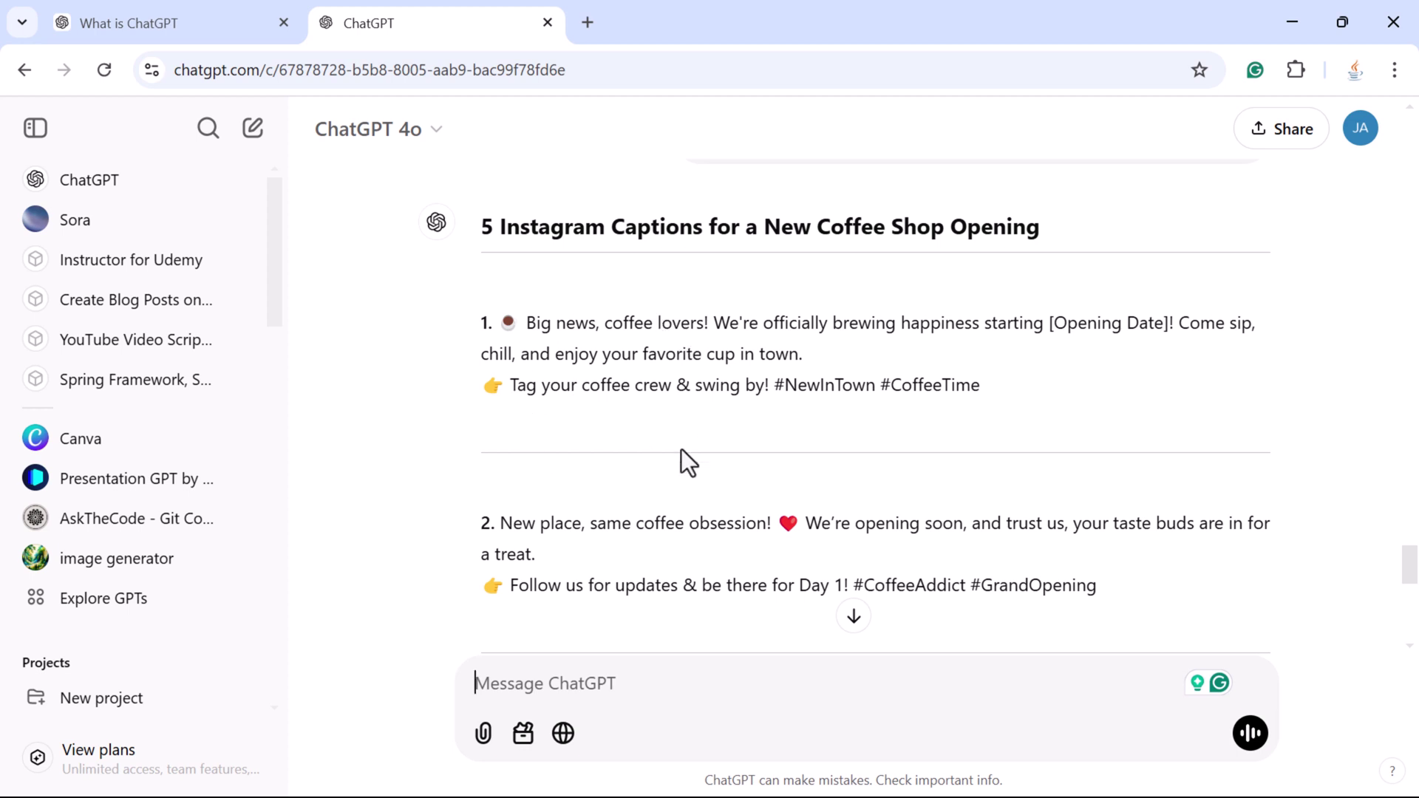
pyautogui.scroll(-10, 747, 463)
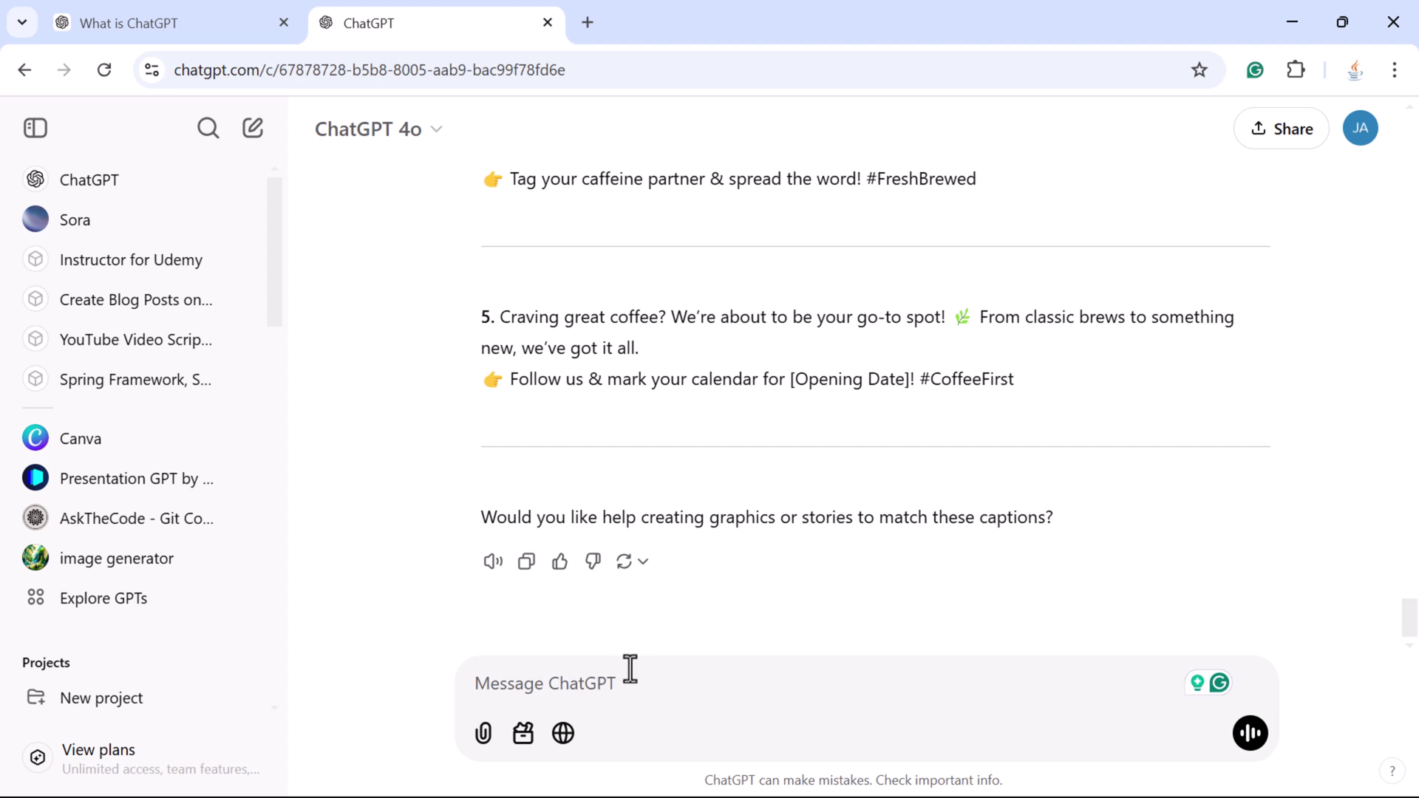
# Step: Send the weekly marketing summary prompt requesting a table of reach, engagement, conversions and other metrics
pyautogui.write('Generate a weekly summary report for a marketing campaign. Include key metrics like reach, engagement, and conversions.')
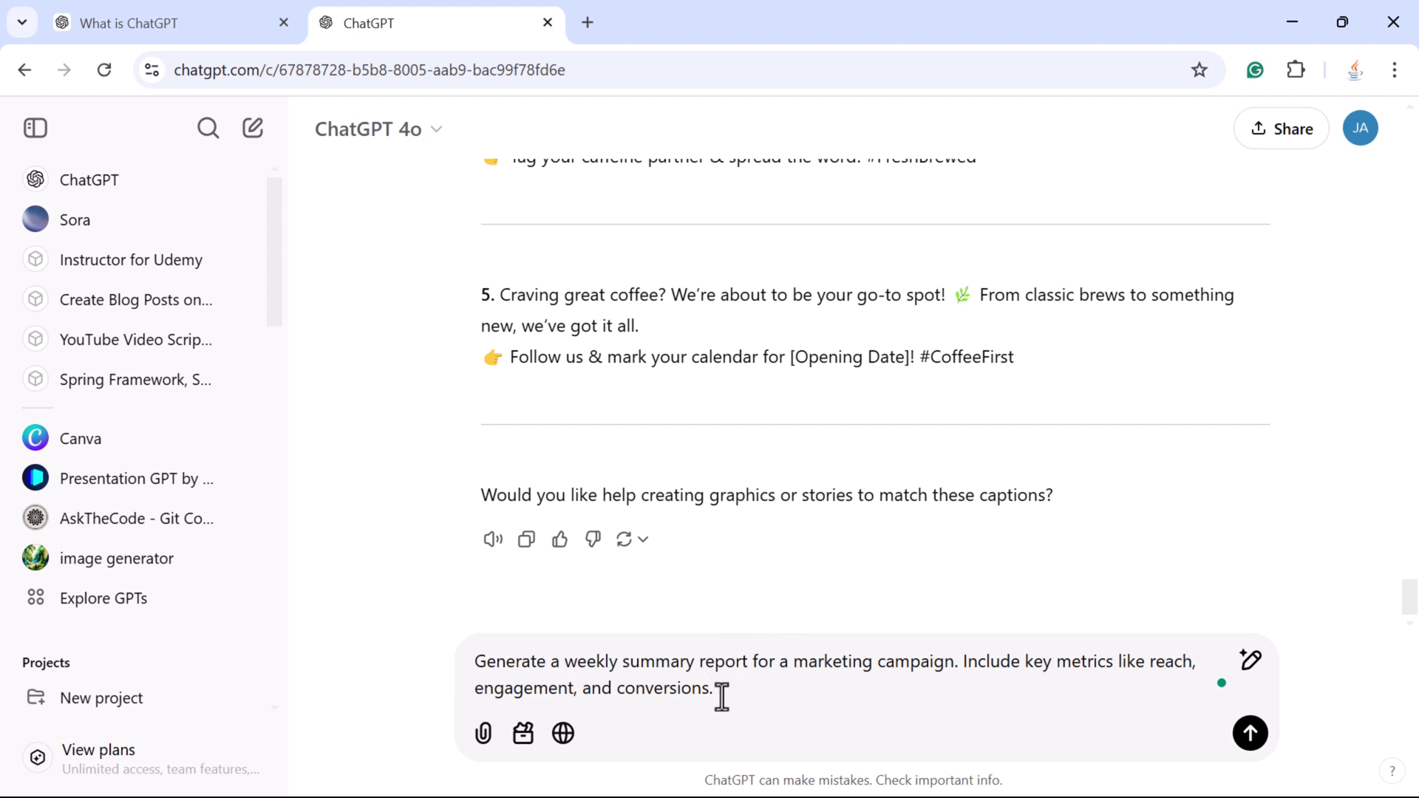
pyautogui.moveTo(719, 692); pyautogui.dragTo(480, 663)
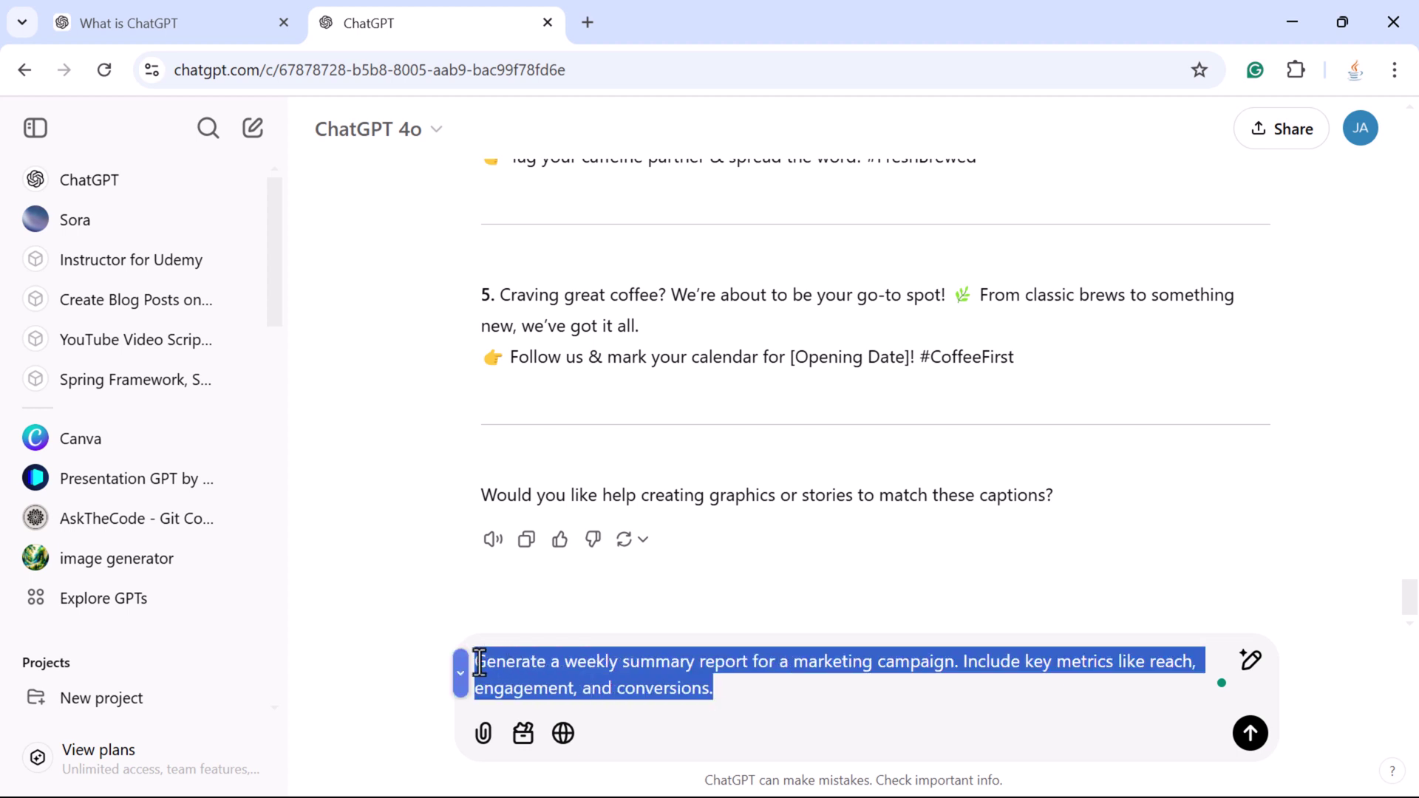
pyautogui.click(757, 684)
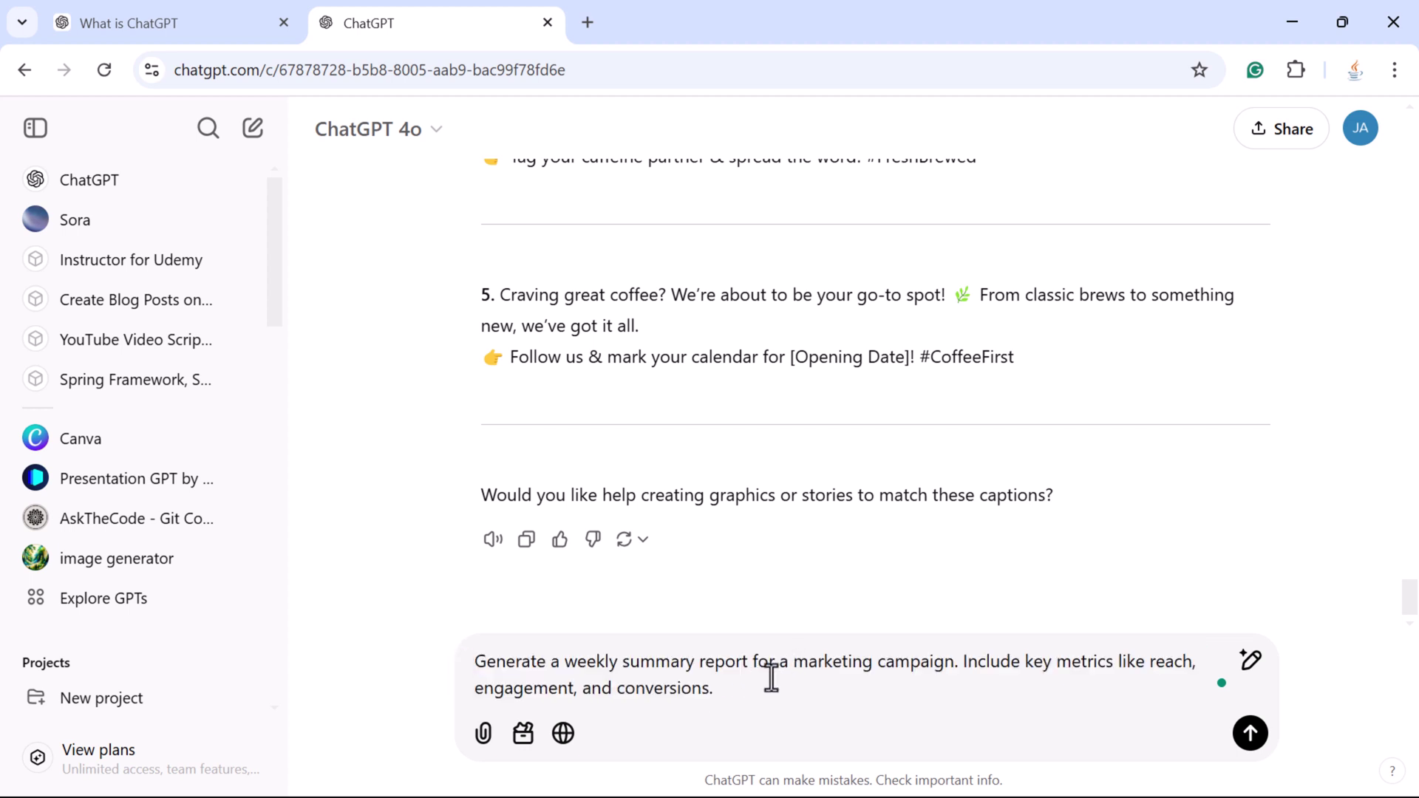
pyautogui.click(1251, 734)
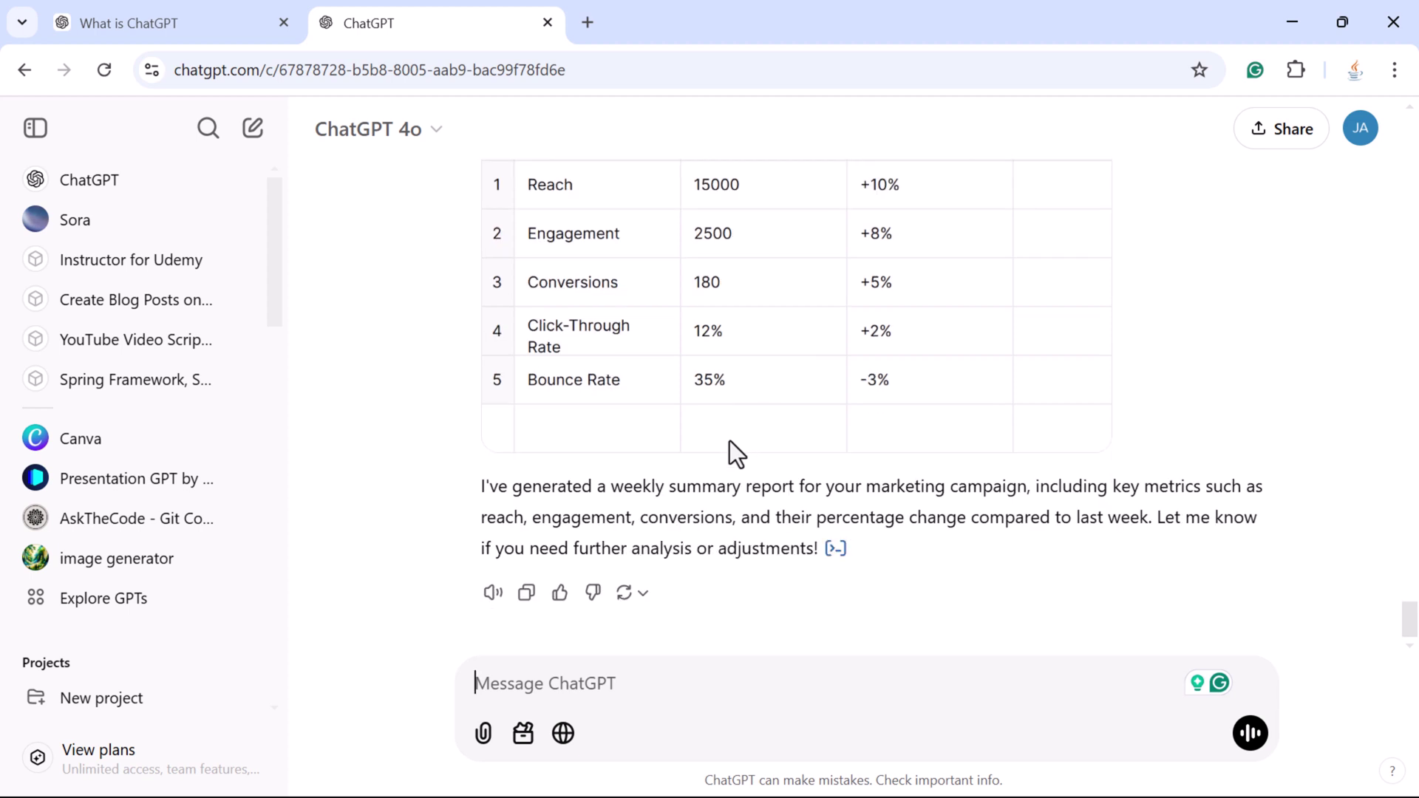
pyautogui.scroll(2, 729, 440)
pyautogui.scroll(-2, 729, 441)
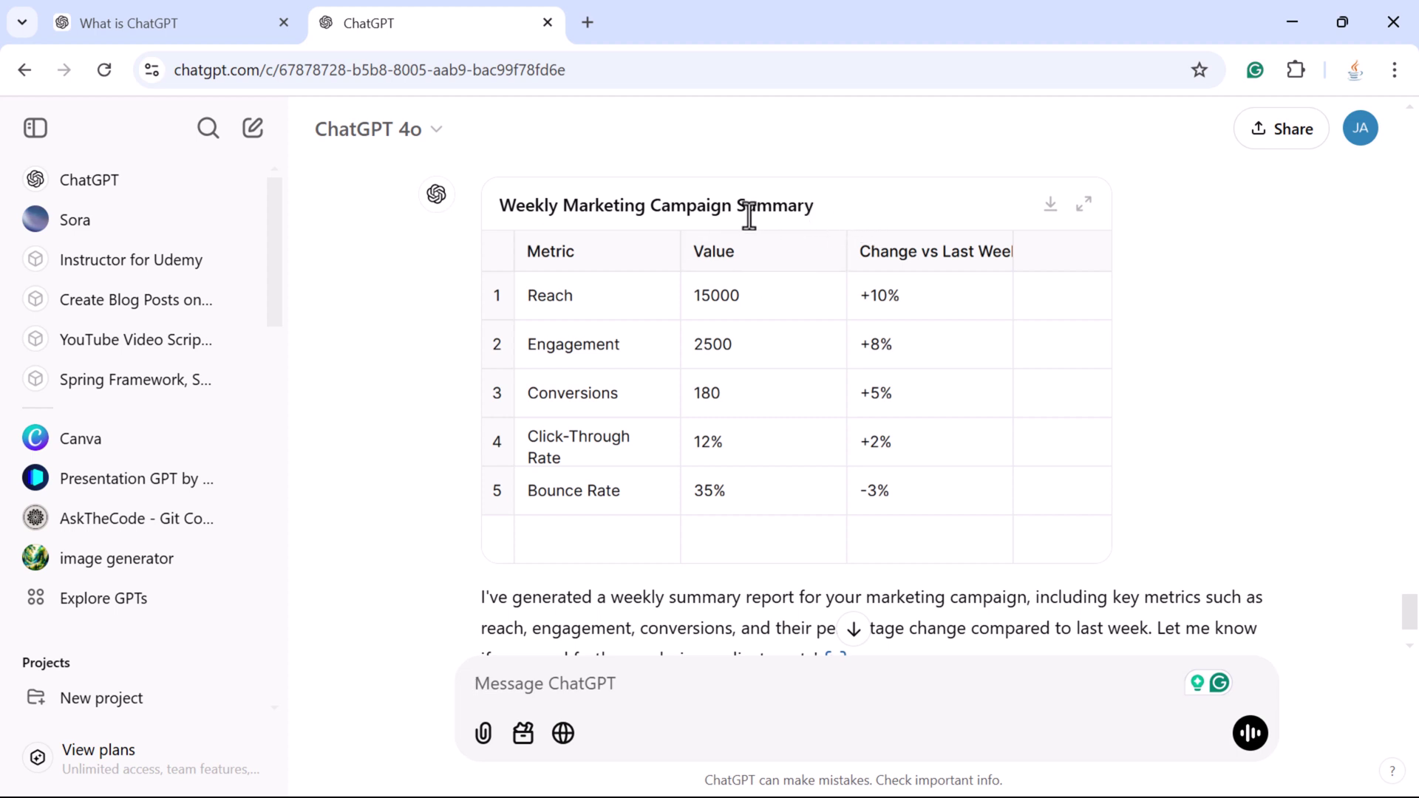
pyautogui.scroll(2, 876, 414)
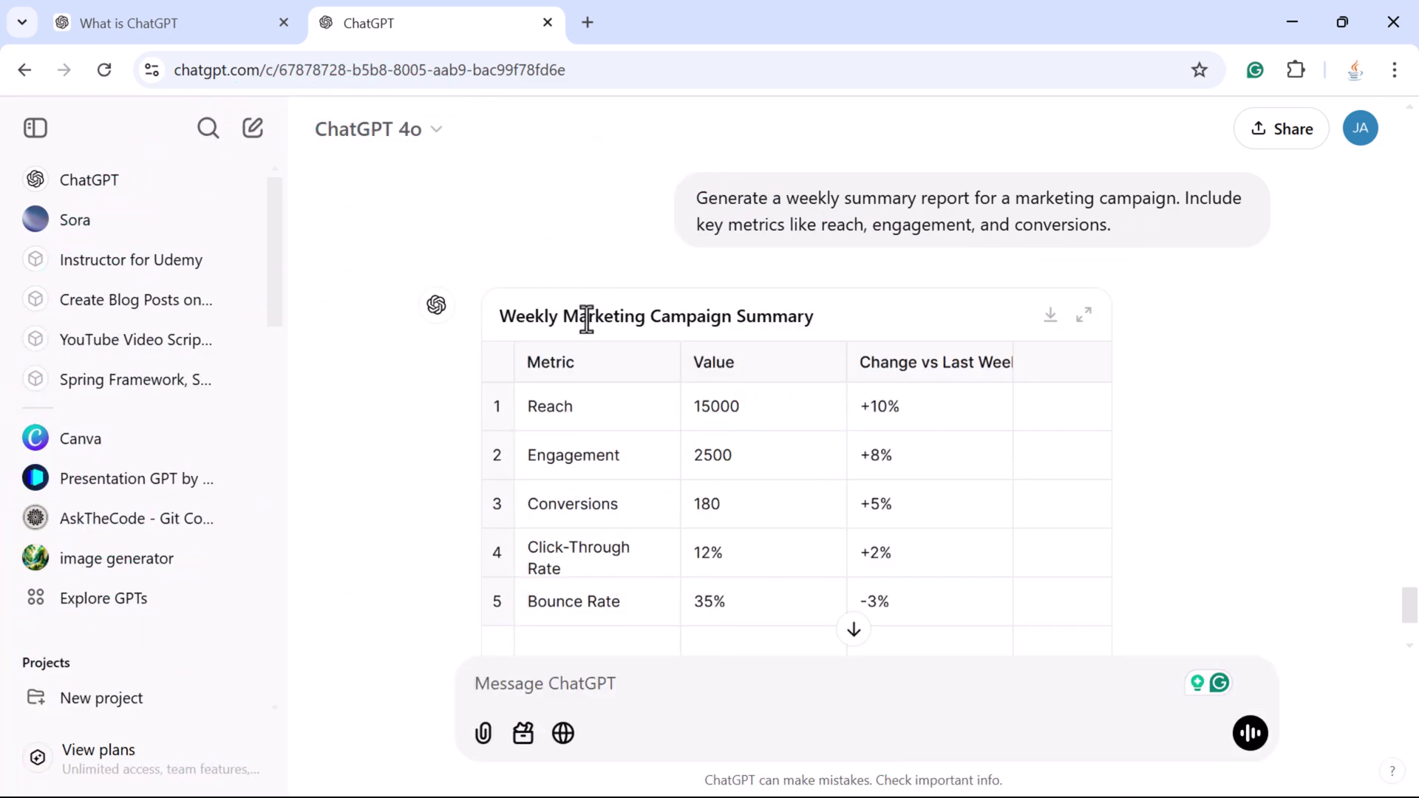
pyautogui.scroll(-3, 569, 332)
# Step: Send a prompt for a Python script that totals sales per product from a CSV file
pyautogui.click(582, 666)
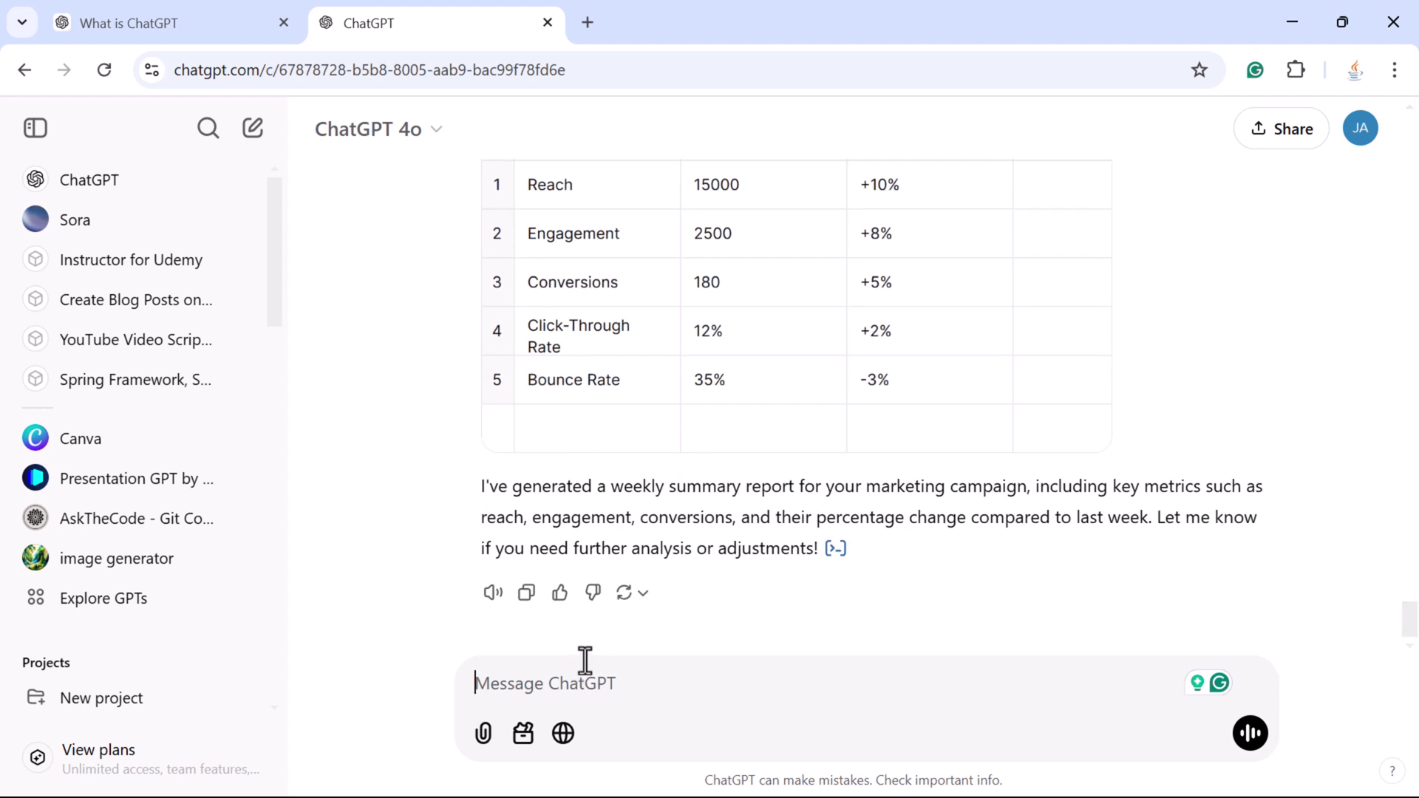
pyautogui.write('Write a Python script that reads a CSV file and prints the total sales for each product.')
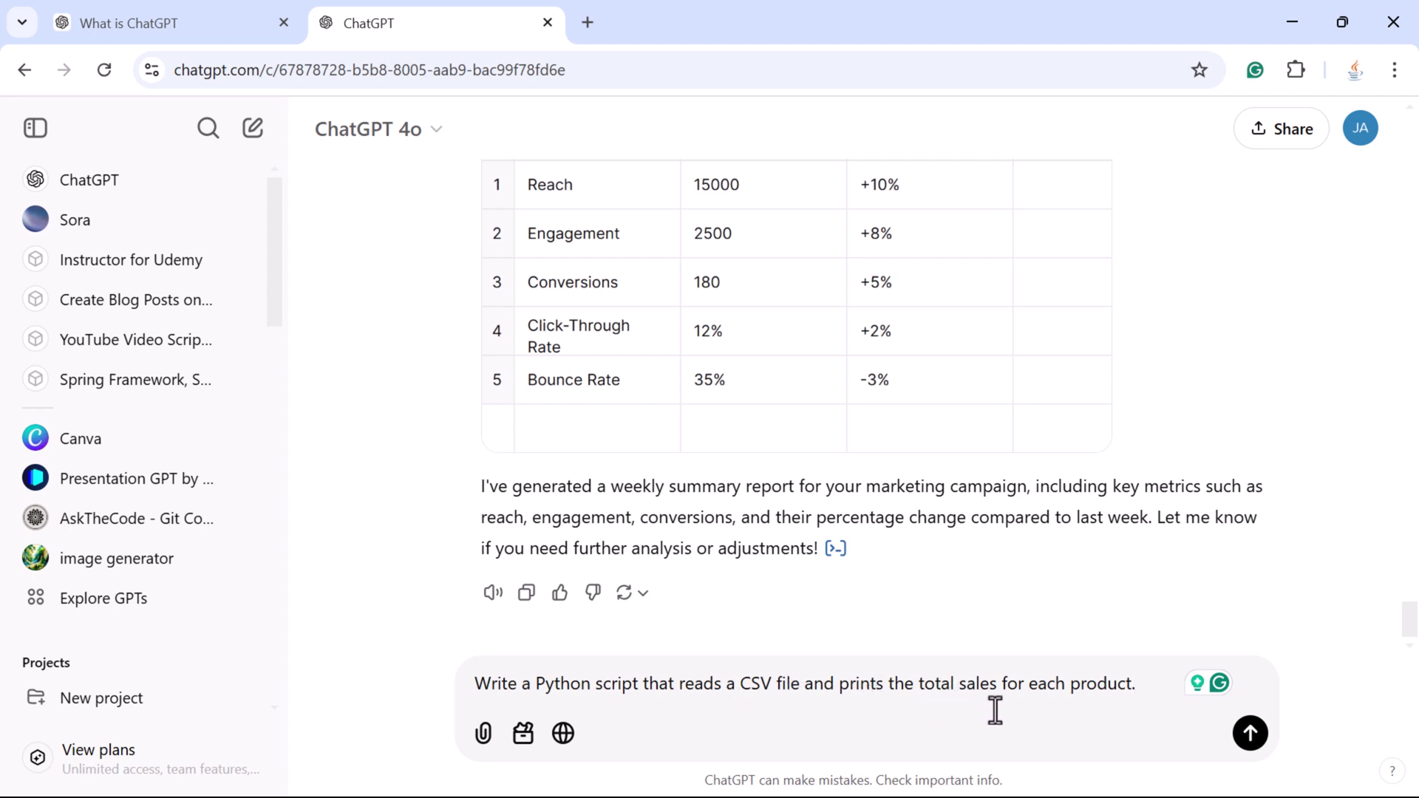
pyautogui.click(1250, 733)
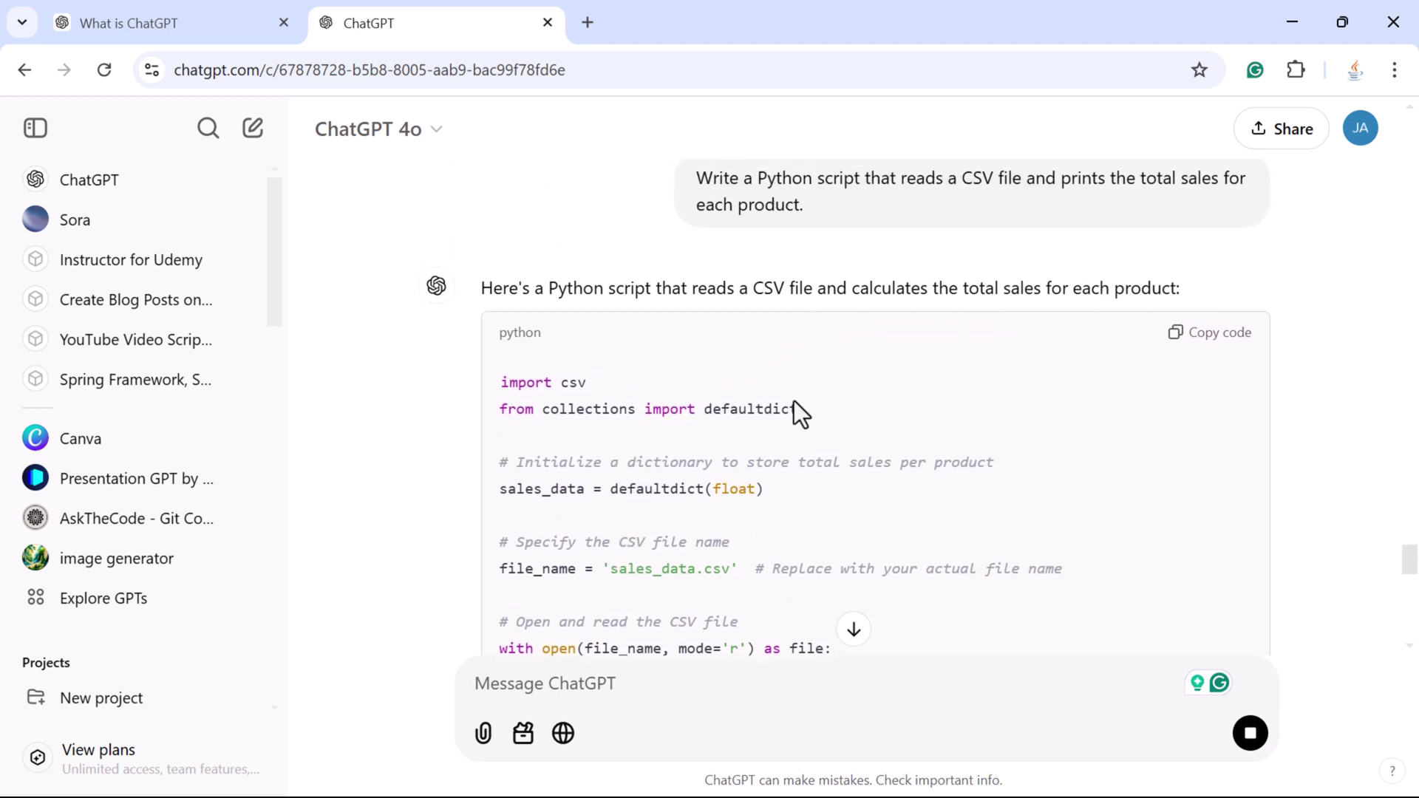
pyautogui.scroll(-10, 794, 400)
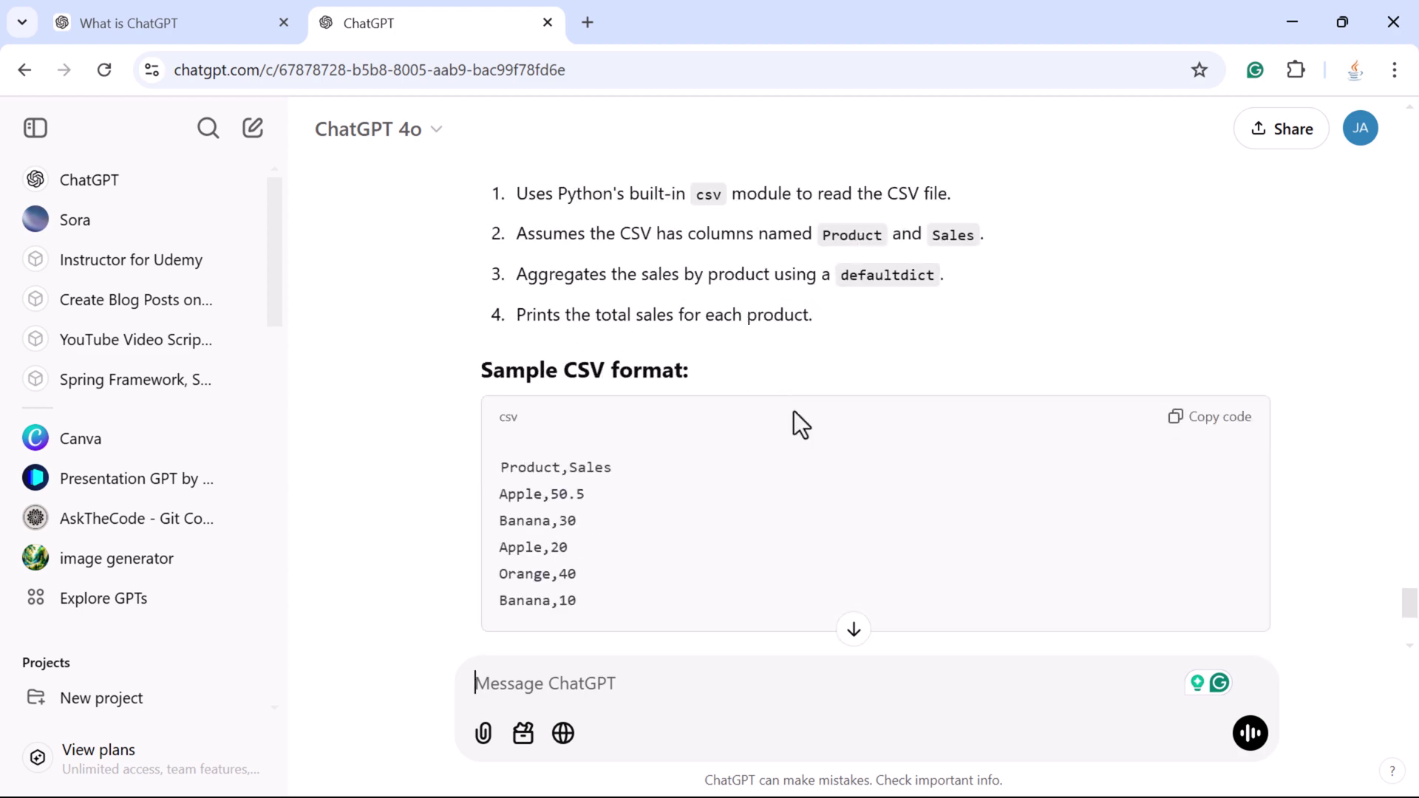
pyautogui.scroll(3, 793, 411)
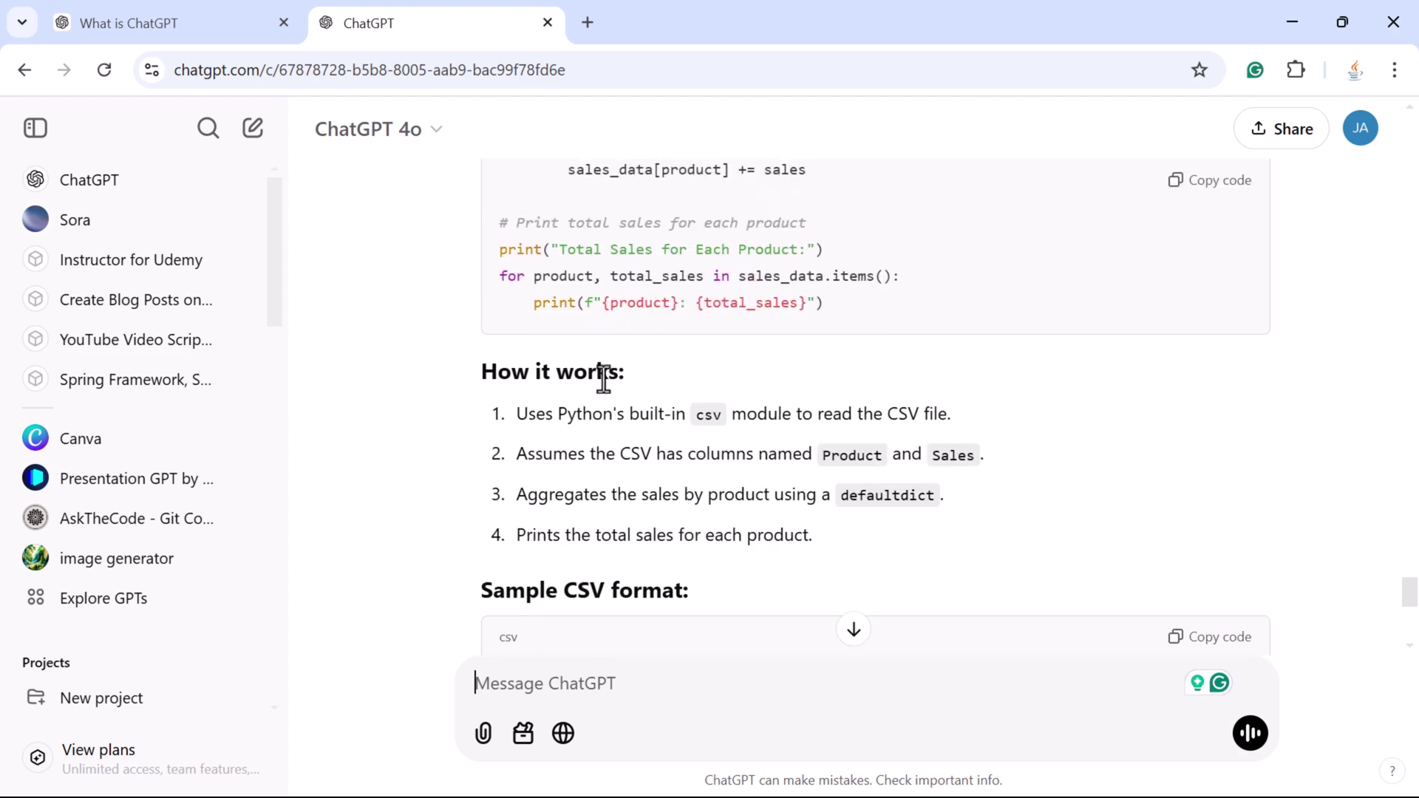
pyautogui.scroll(2, 604, 380)
pyautogui.scroll(-2, 604, 381)
pyautogui.scroll(4, 679, 374)
pyautogui.scroll(-7, 677, 369)
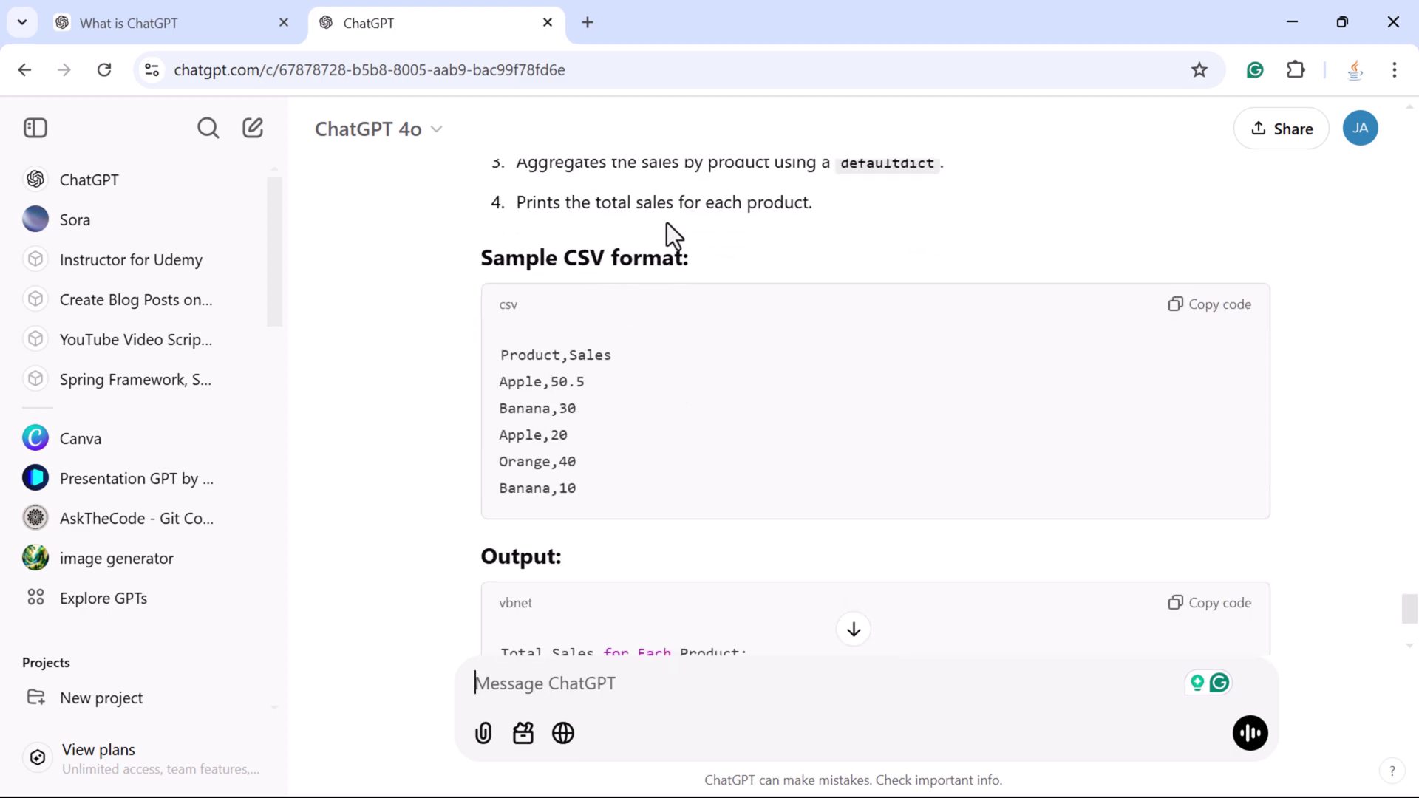
pyautogui.scroll(-3, 630, 356)
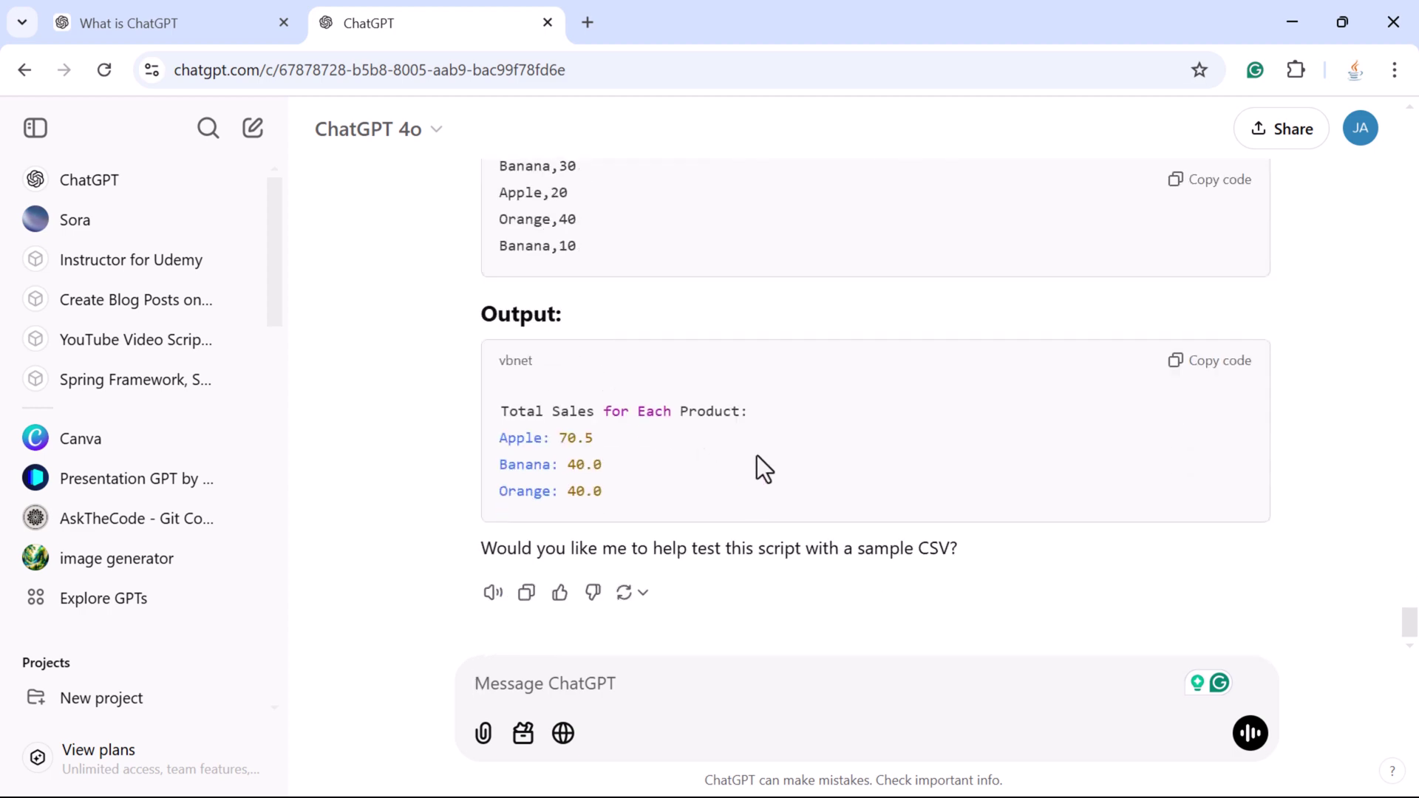
pyautogui.scroll(14, 757, 455)
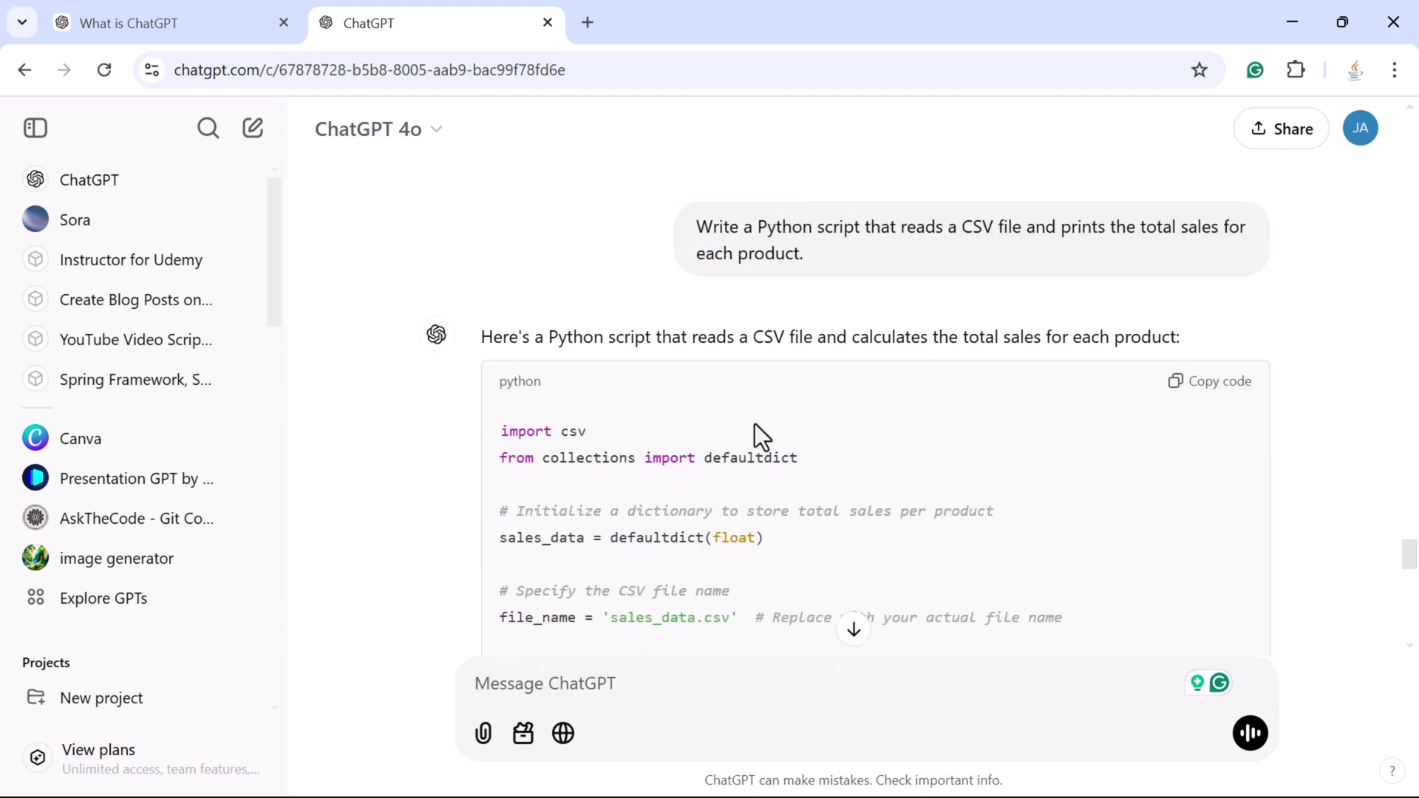
pyautogui.scroll(2, 755, 423)
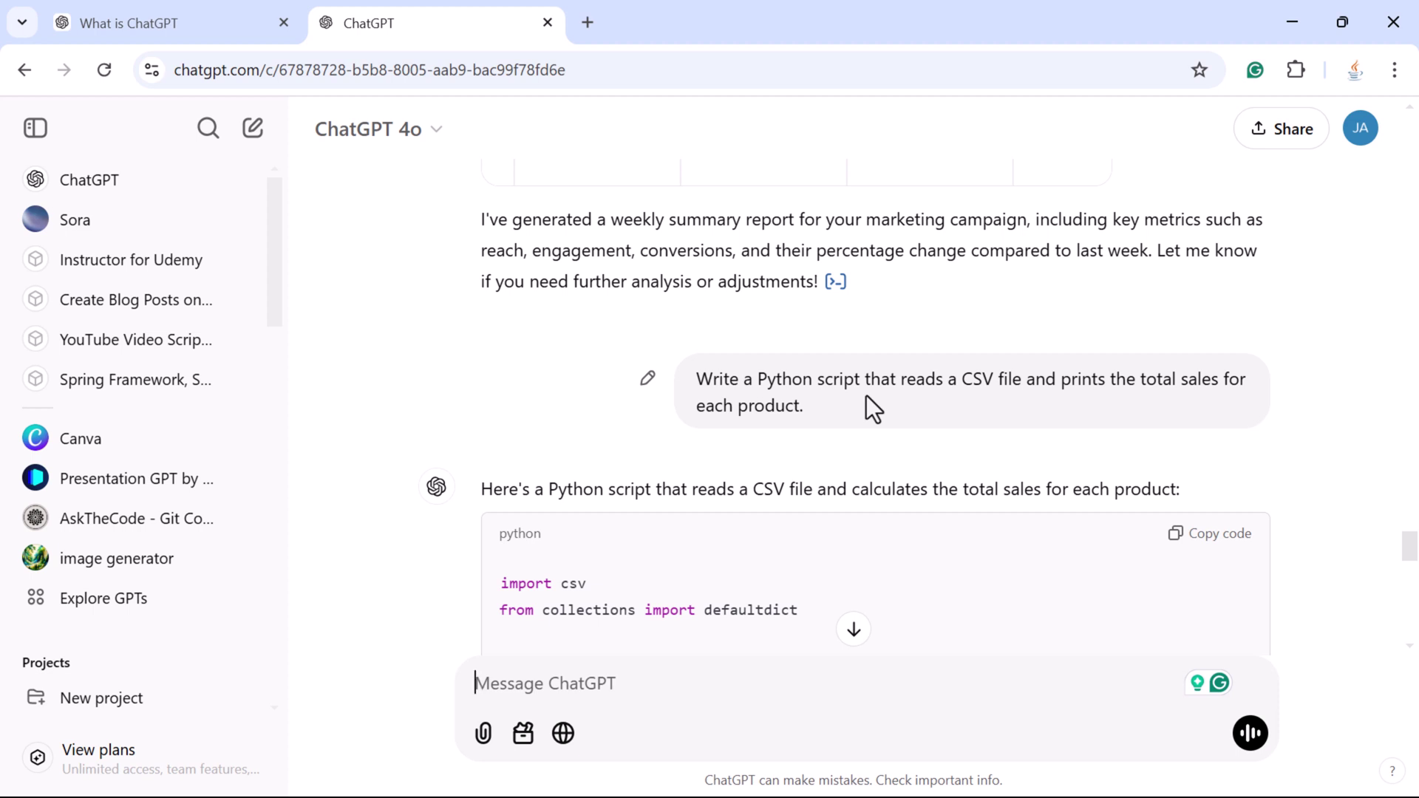
pyautogui.scroll(-10, 897, 600)
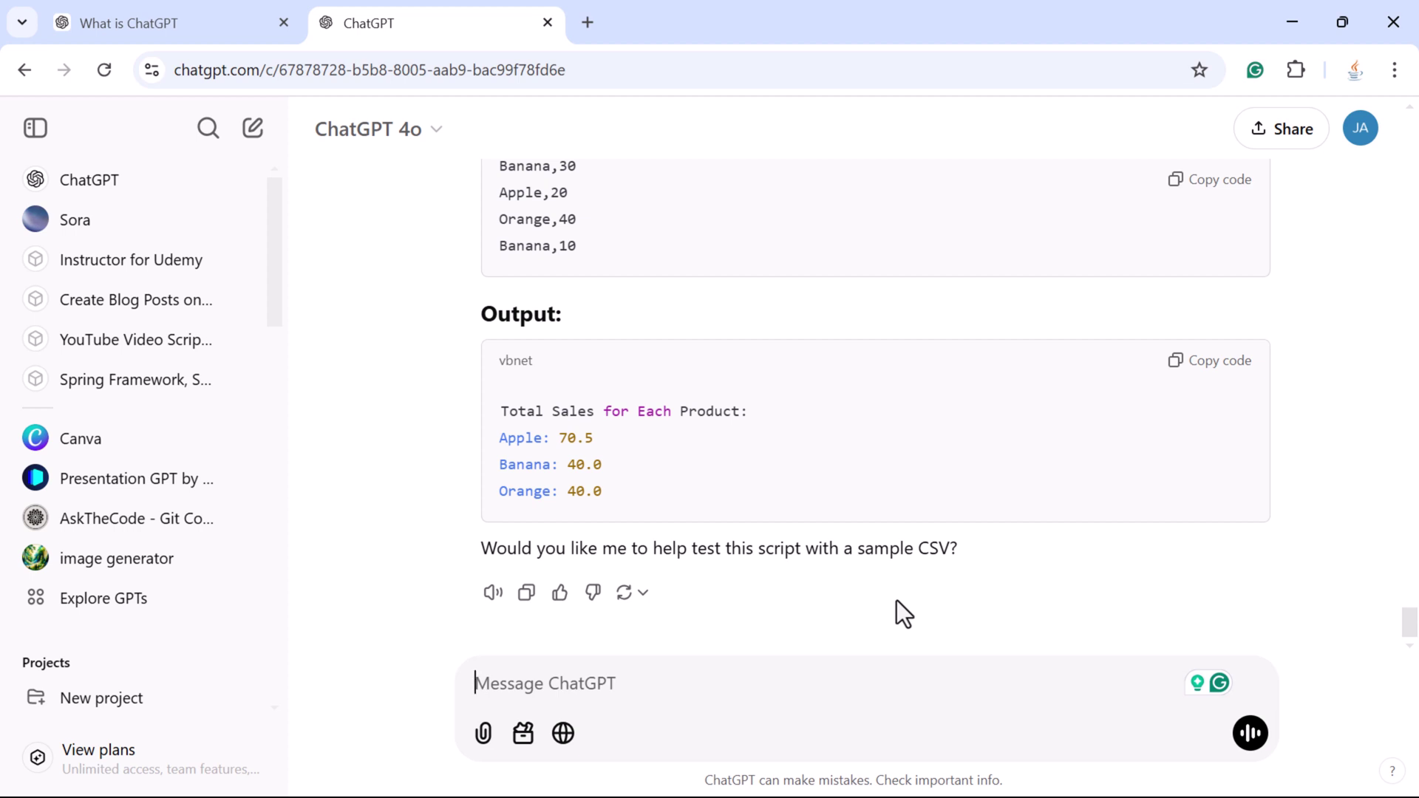
# Step: Type and send a request for Java utility methods used frequently in real-time projects, fixing typos
pyautogui.write('Wri')
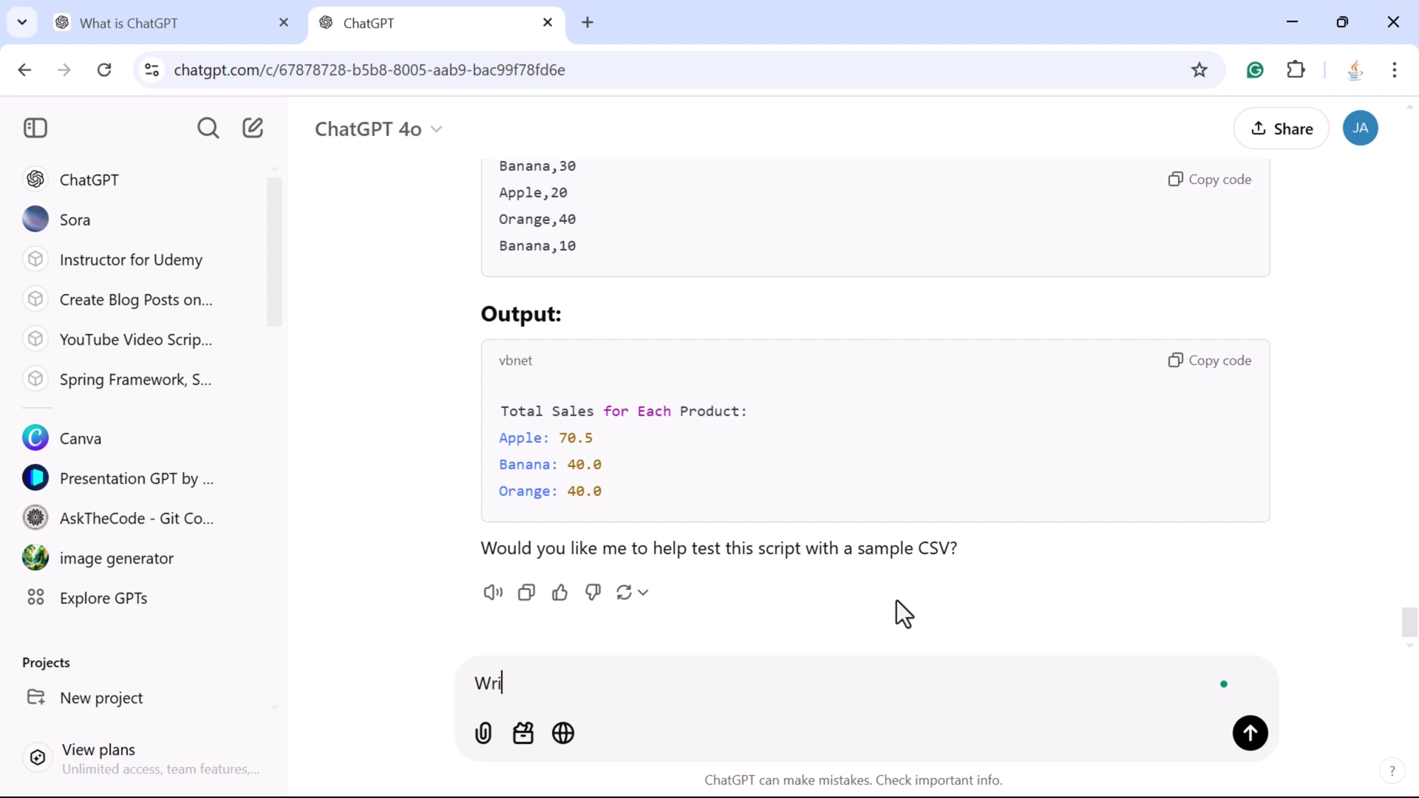
pyautogui.write('te a utility metho')
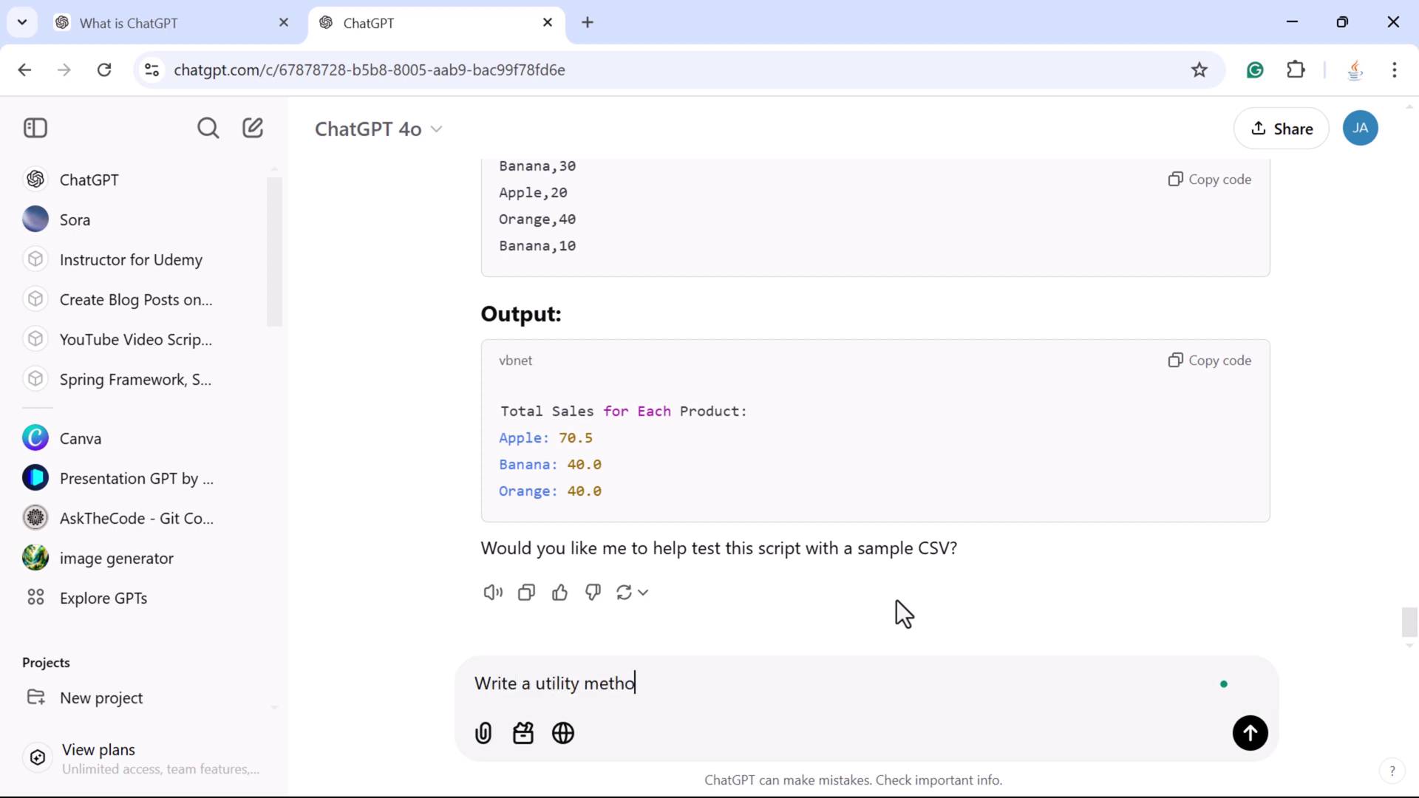
pyautogui.write('ds in java li')
pyautogui.press('BackSpace')
pyautogui.press('BackSpace')
pyautogui.write('that we ')
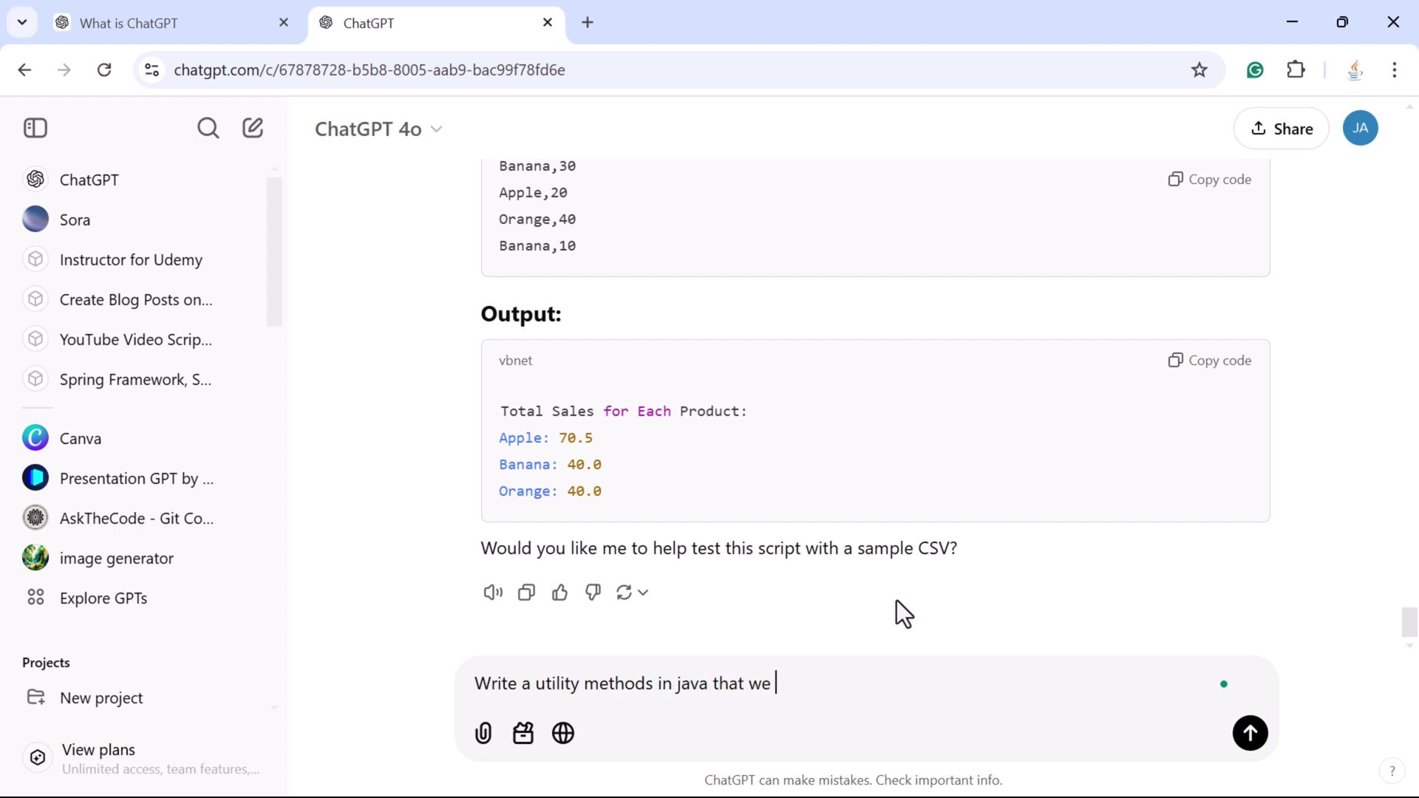
pyautogui.write('use frequently in t')
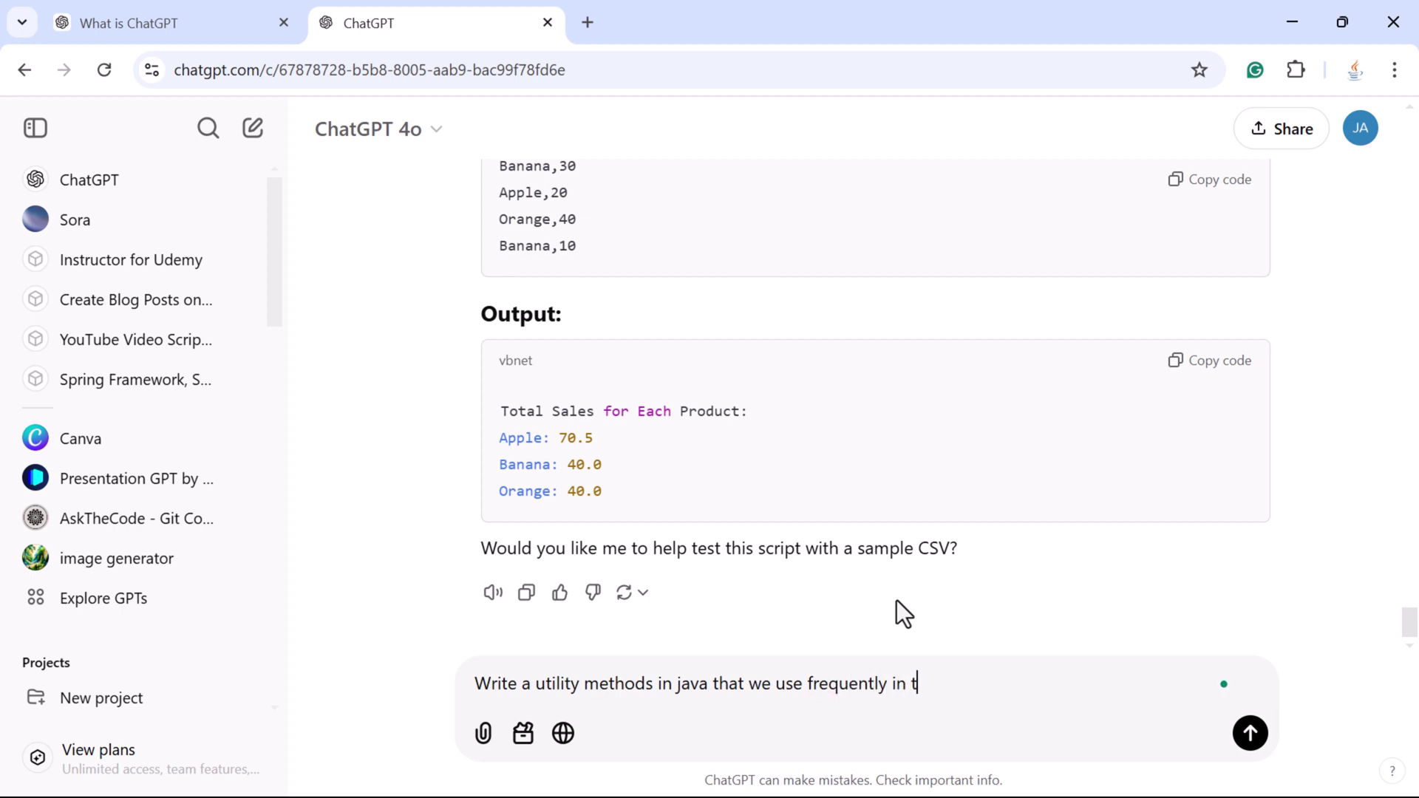
pyautogui.write('he projects')
pyautogui.press('Left')
pyautogui.press('Left')
pyautogui.press('Left')
pyautogui.press('Left')
pyautogui.press('Left')
pyautogui.press('Left')
pyautogui.press('Left')
pyautogui.press('Left')
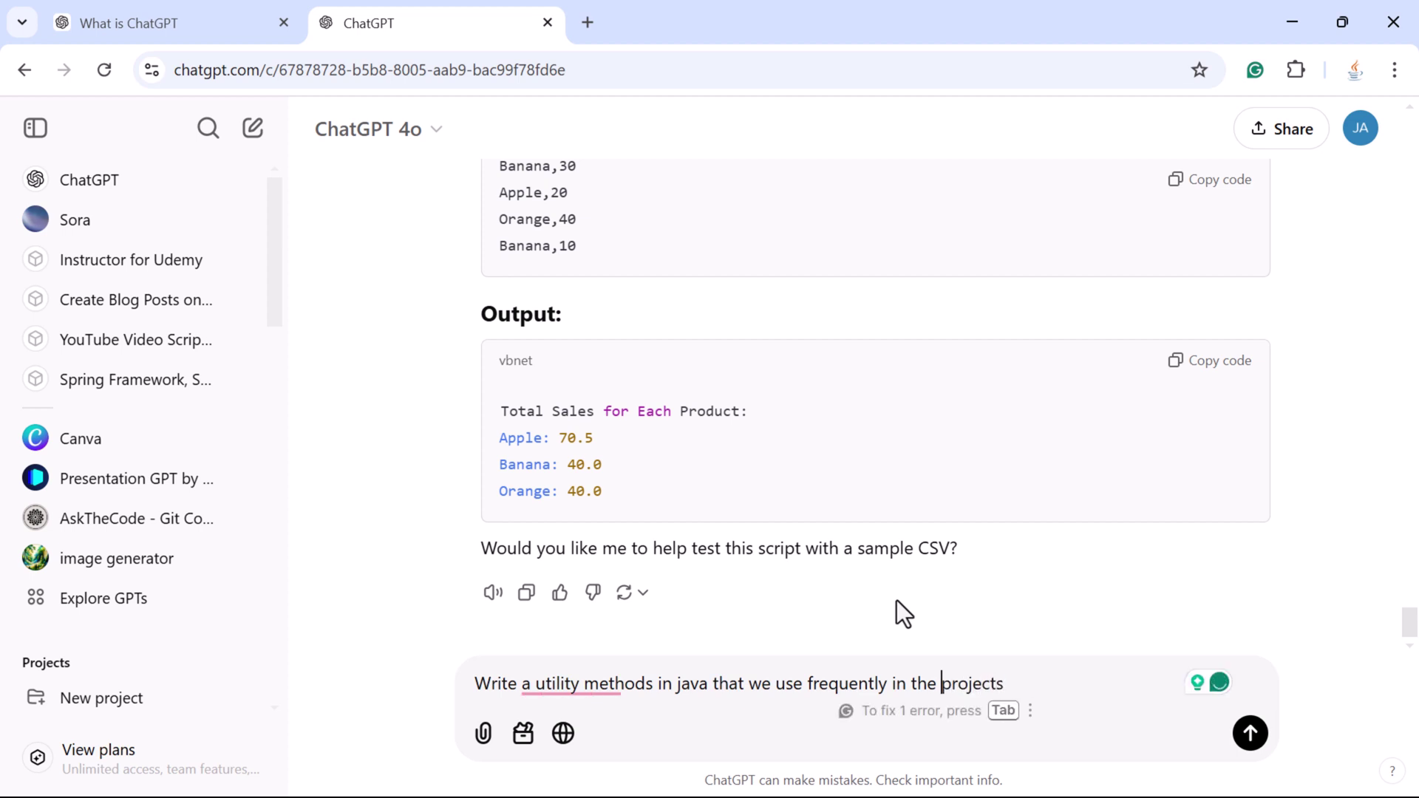
pyautogui.write('real-time')
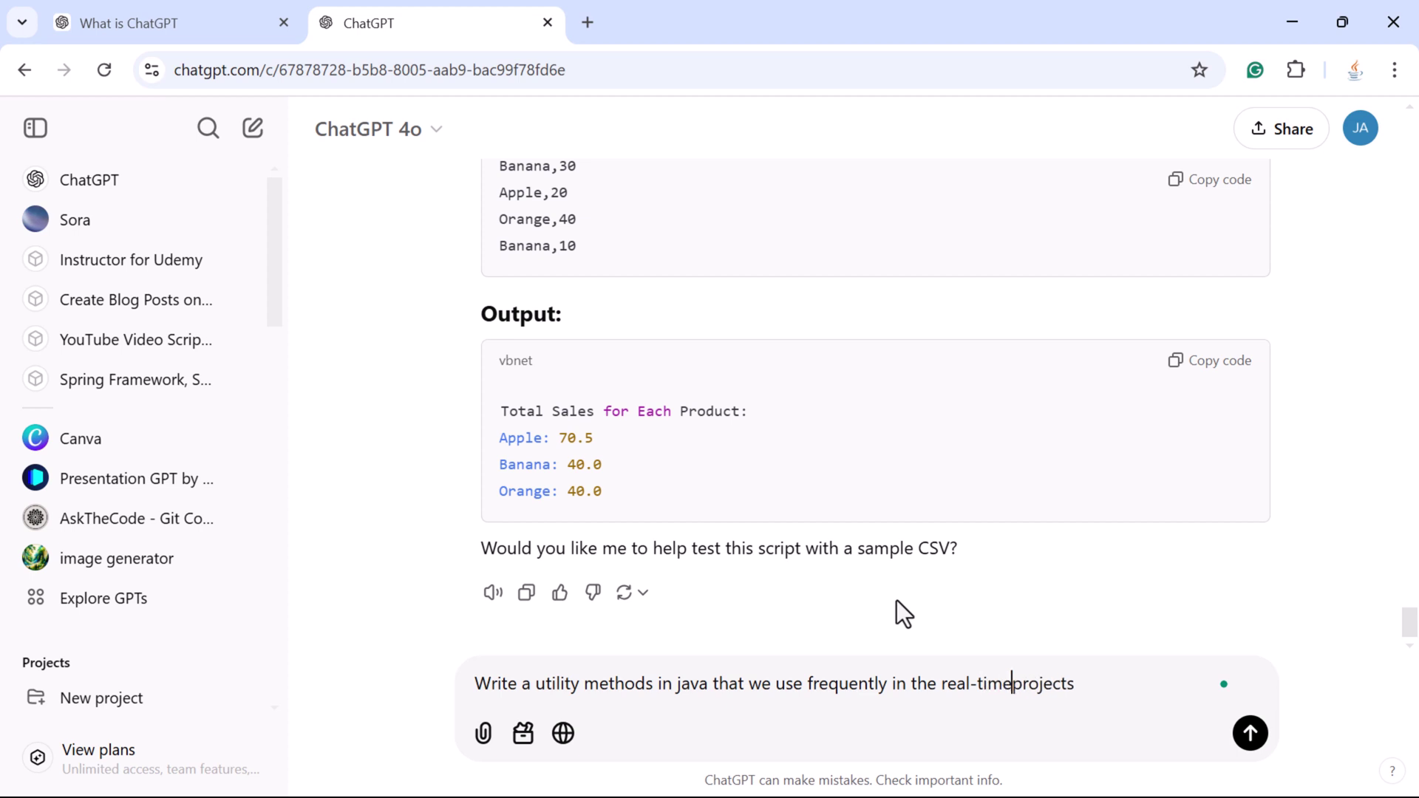
pyautogui.press('Return')
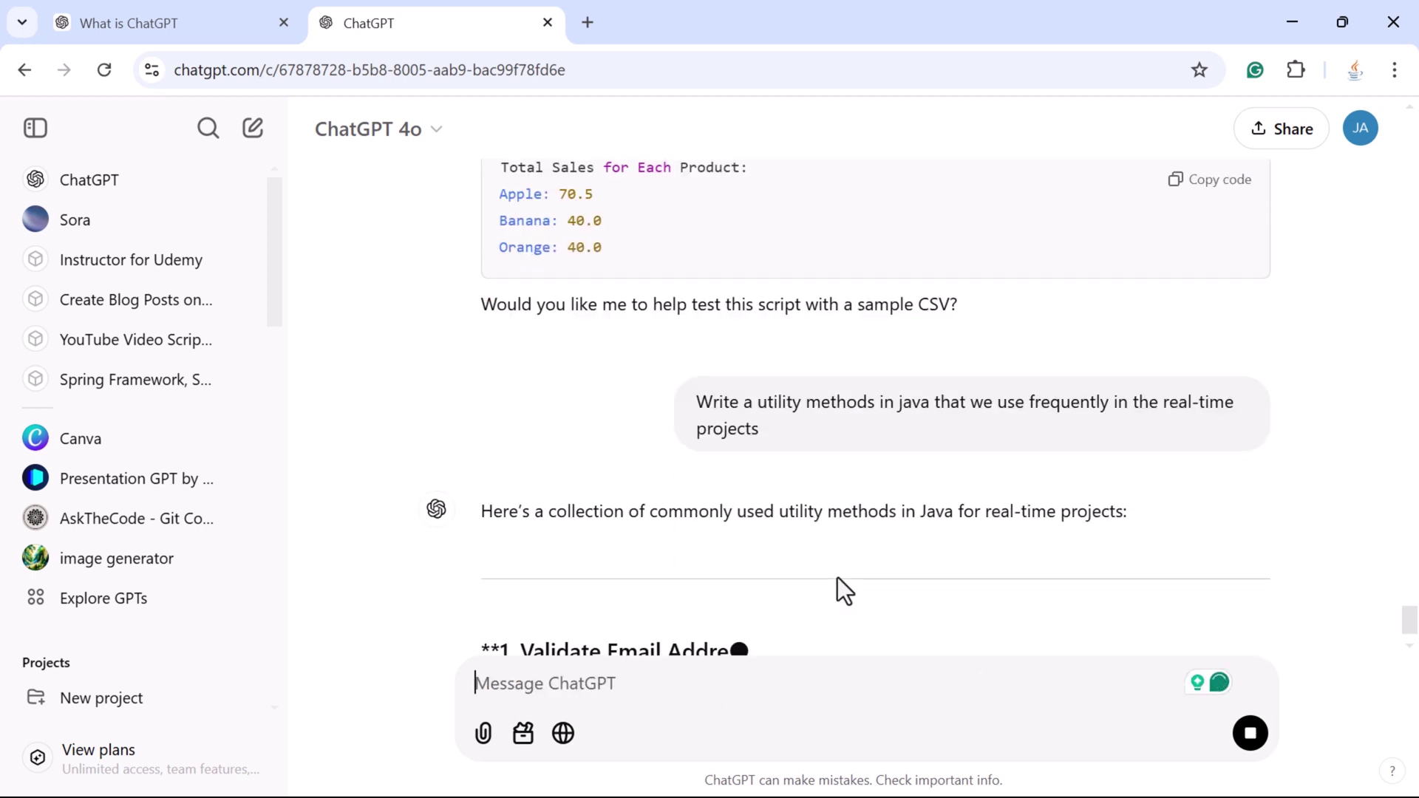
# Step: Review the Java methods for email validation, numeric checks, timestamps, random alphanumeric strings and empty lists
pyautogui.scroll(-5, 796, 348)
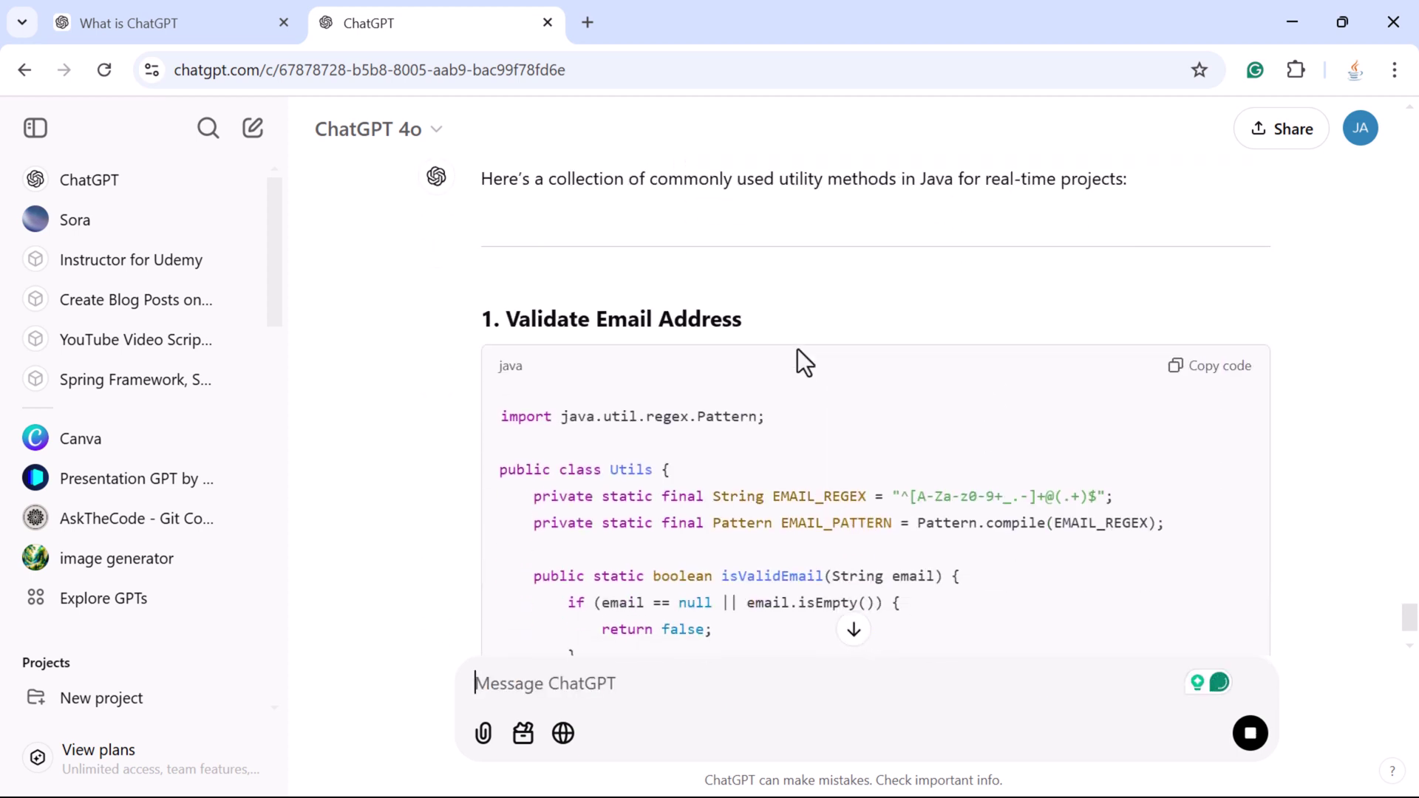
pyautogui.scroll(1, 782, 377)
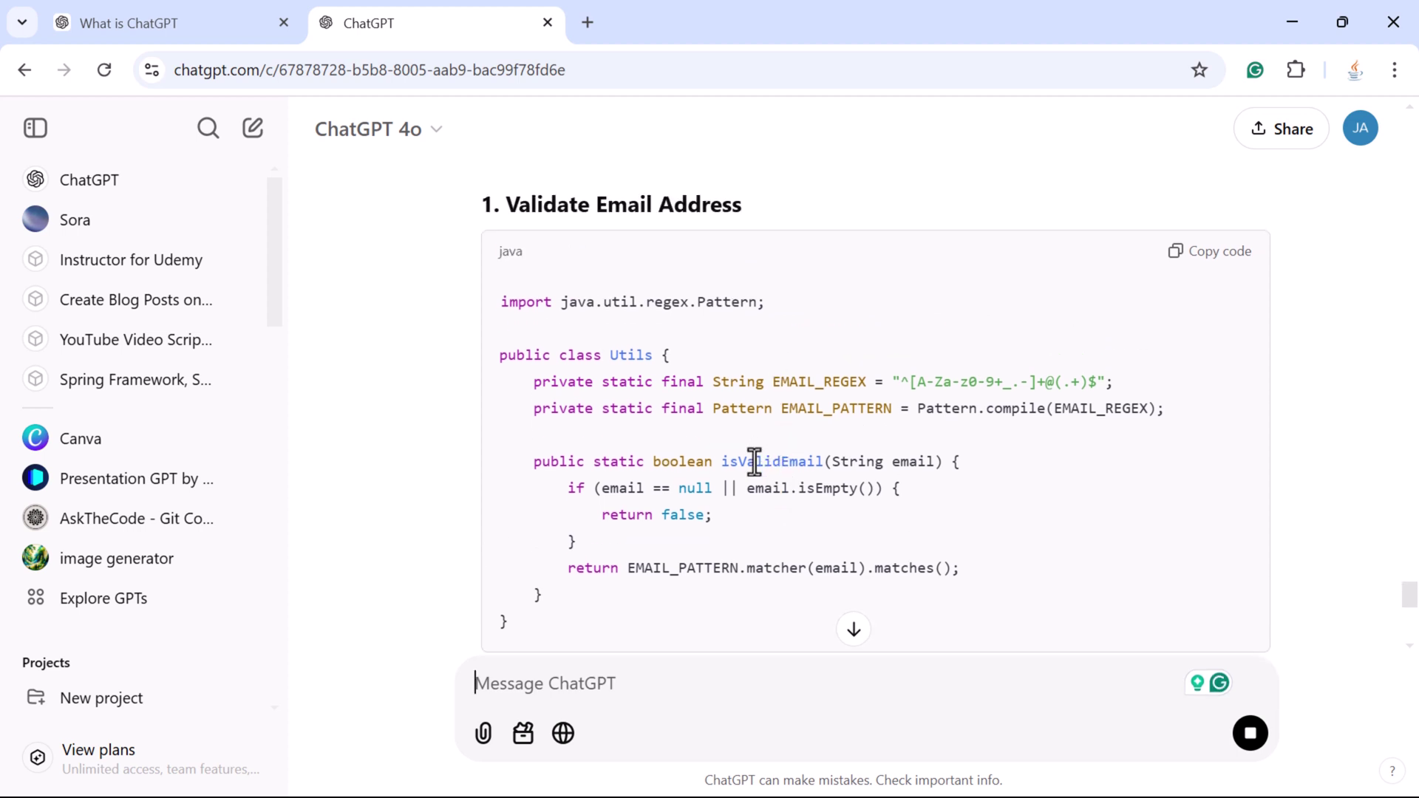
pyautogui.scroll(-1, 805, 462)
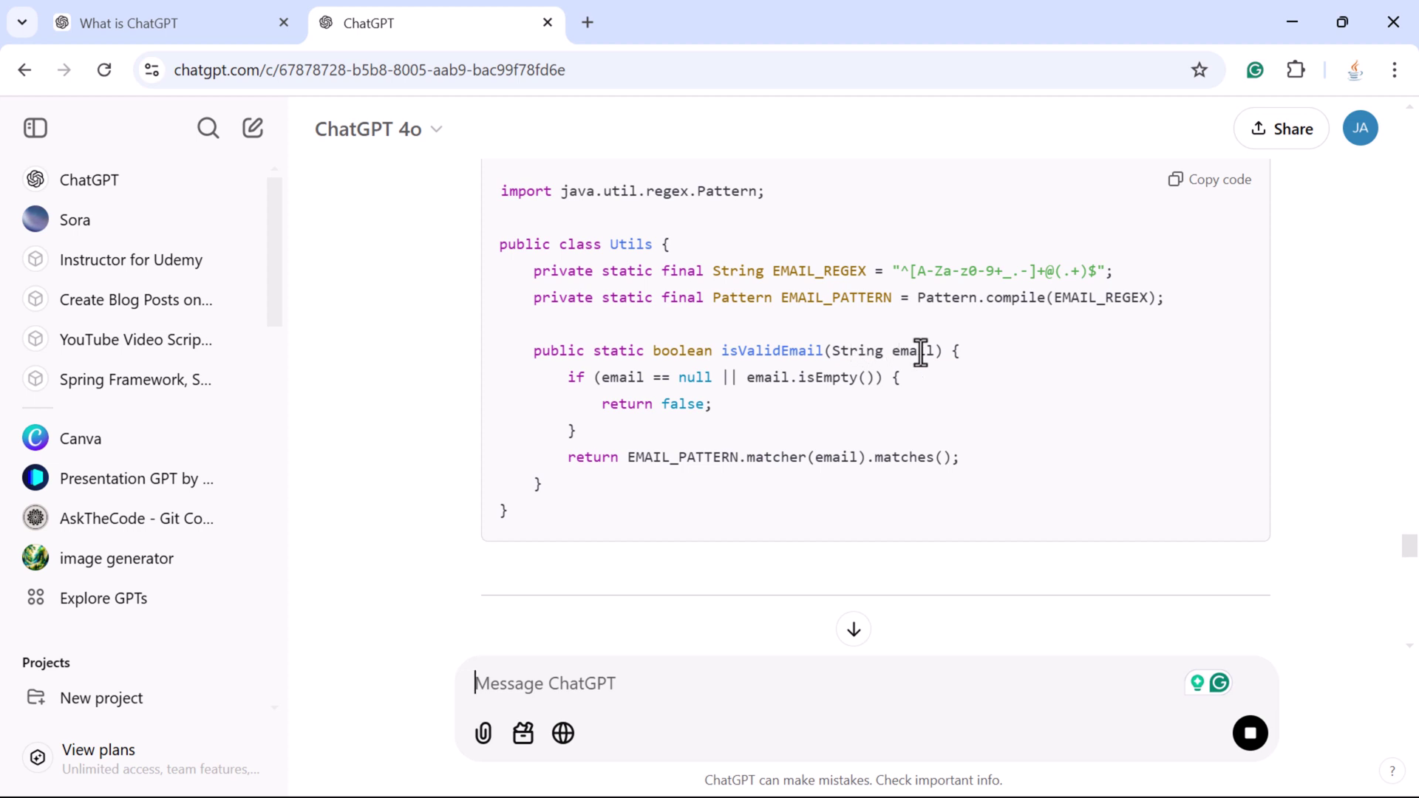
pyautogui.scroll(-3, 834, 400)
pyautogui.scroll(-2, 834, 399)
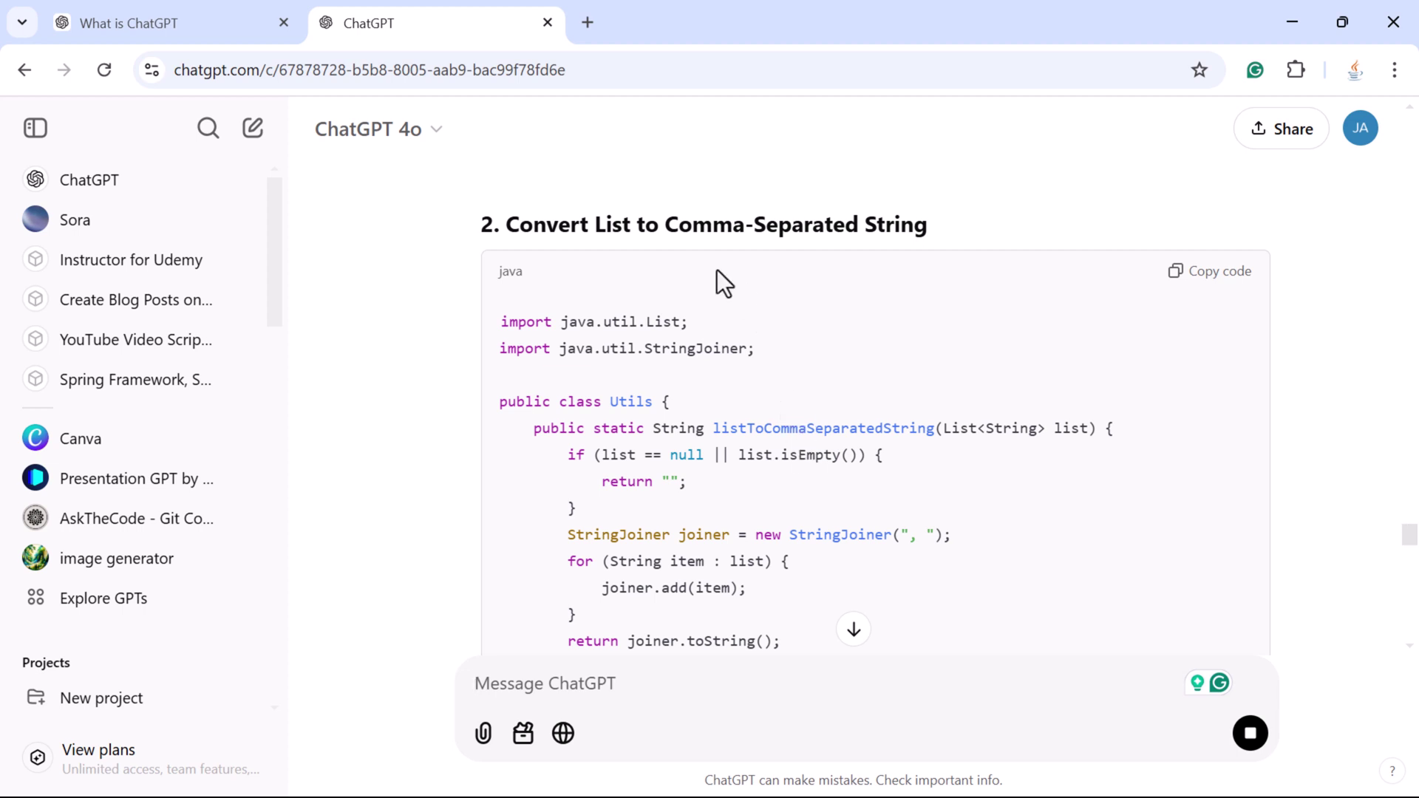
pyautogui.scroll(-7, 798, 451)
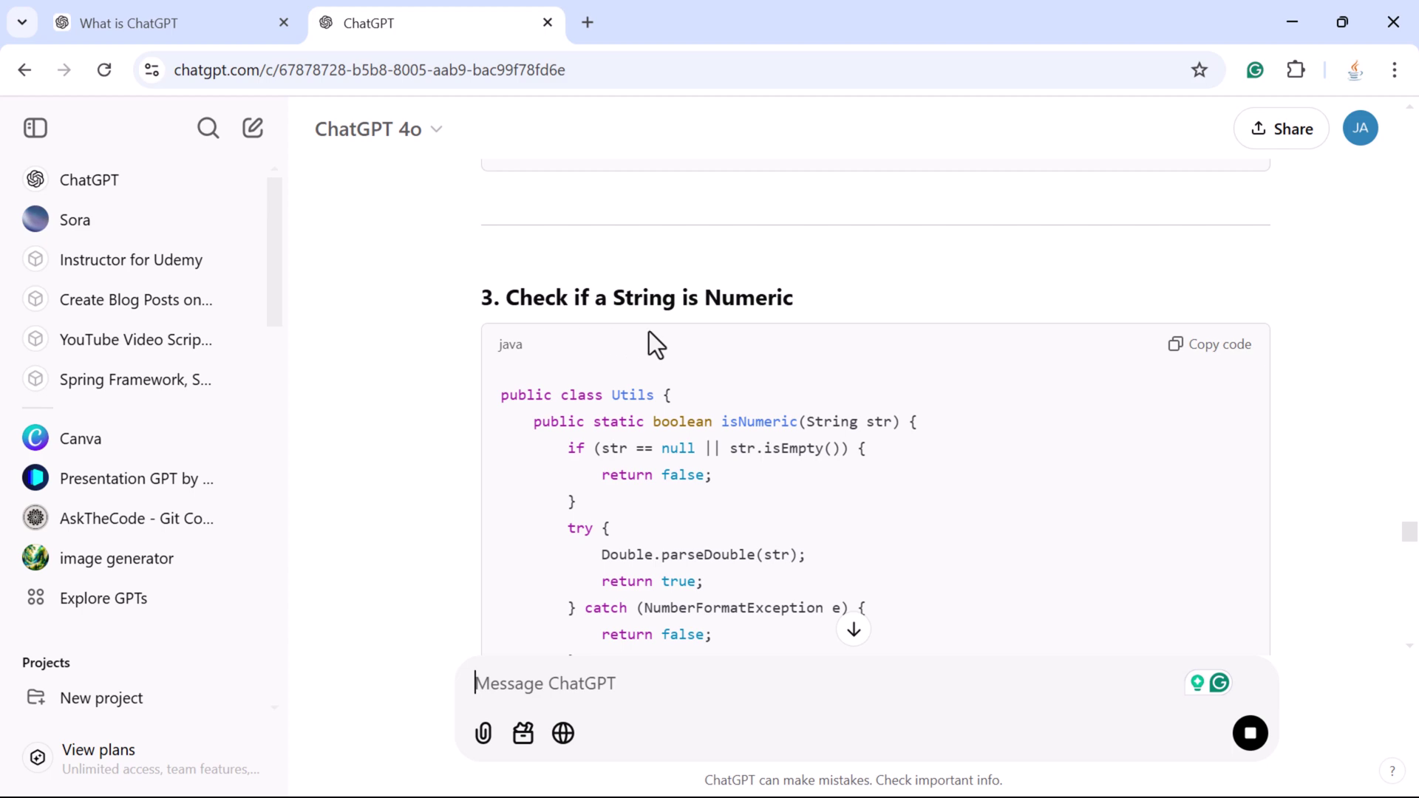
pyautogui.scroll(-20, 798, 475)
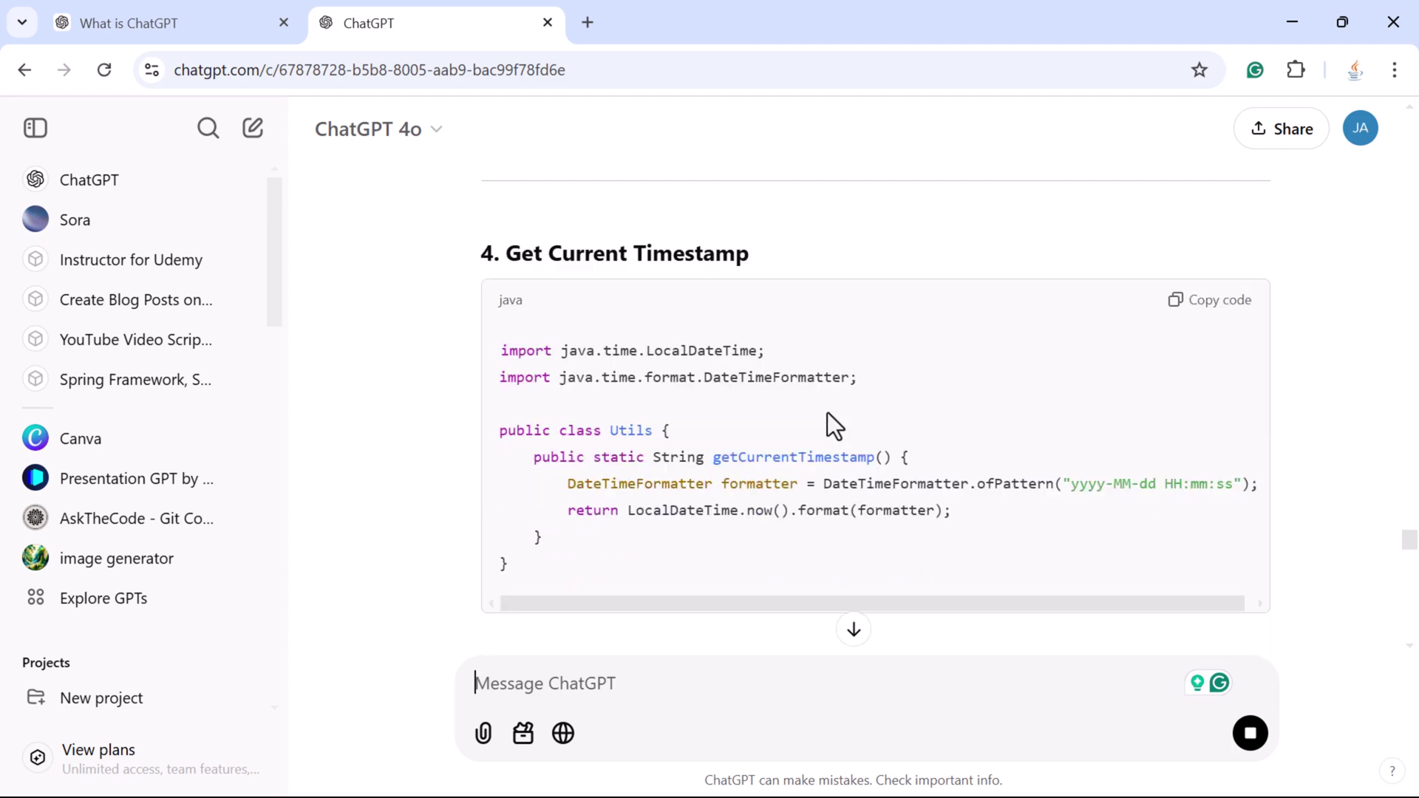
pyautogui.scroll(-3, 861, 343)
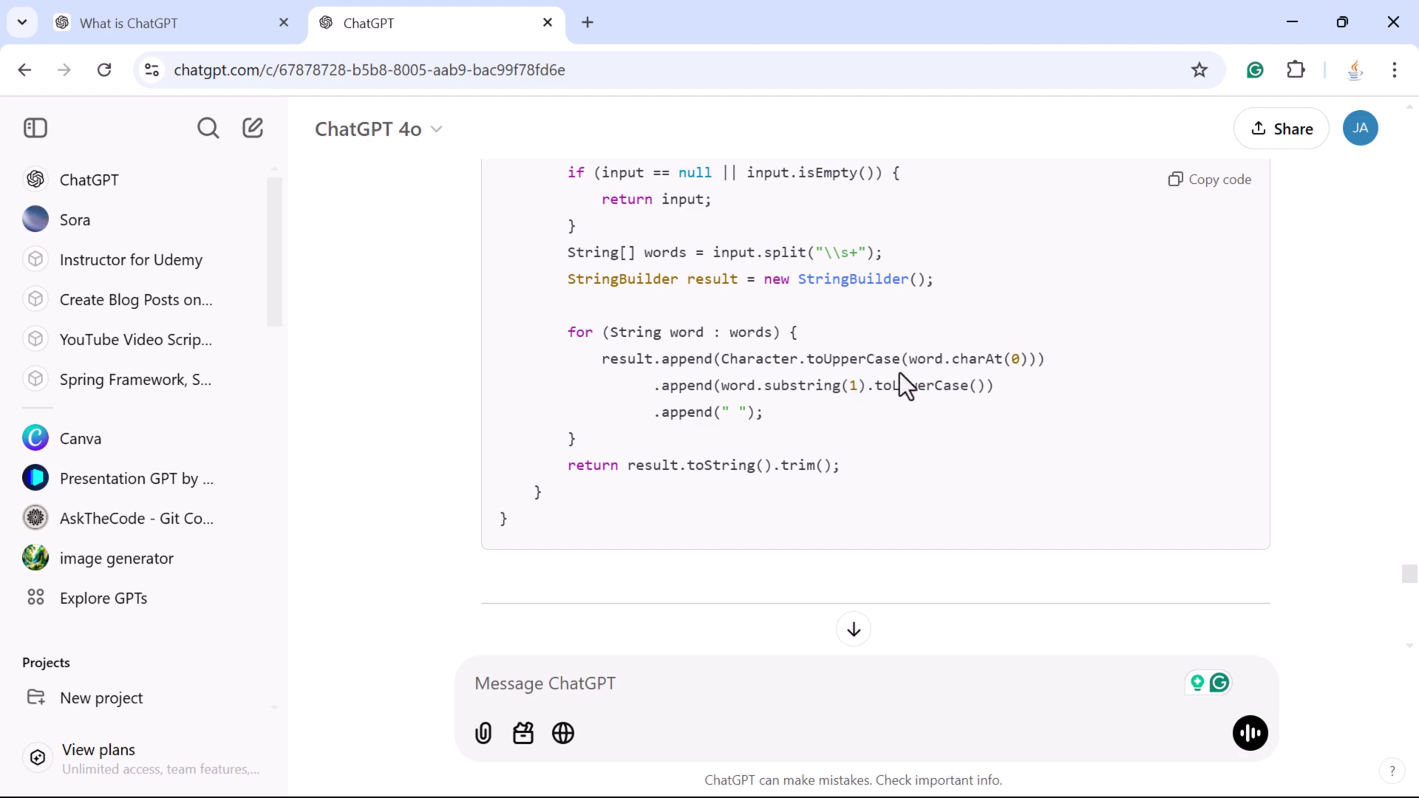
pyautogui.scroll(13, 912, 356)
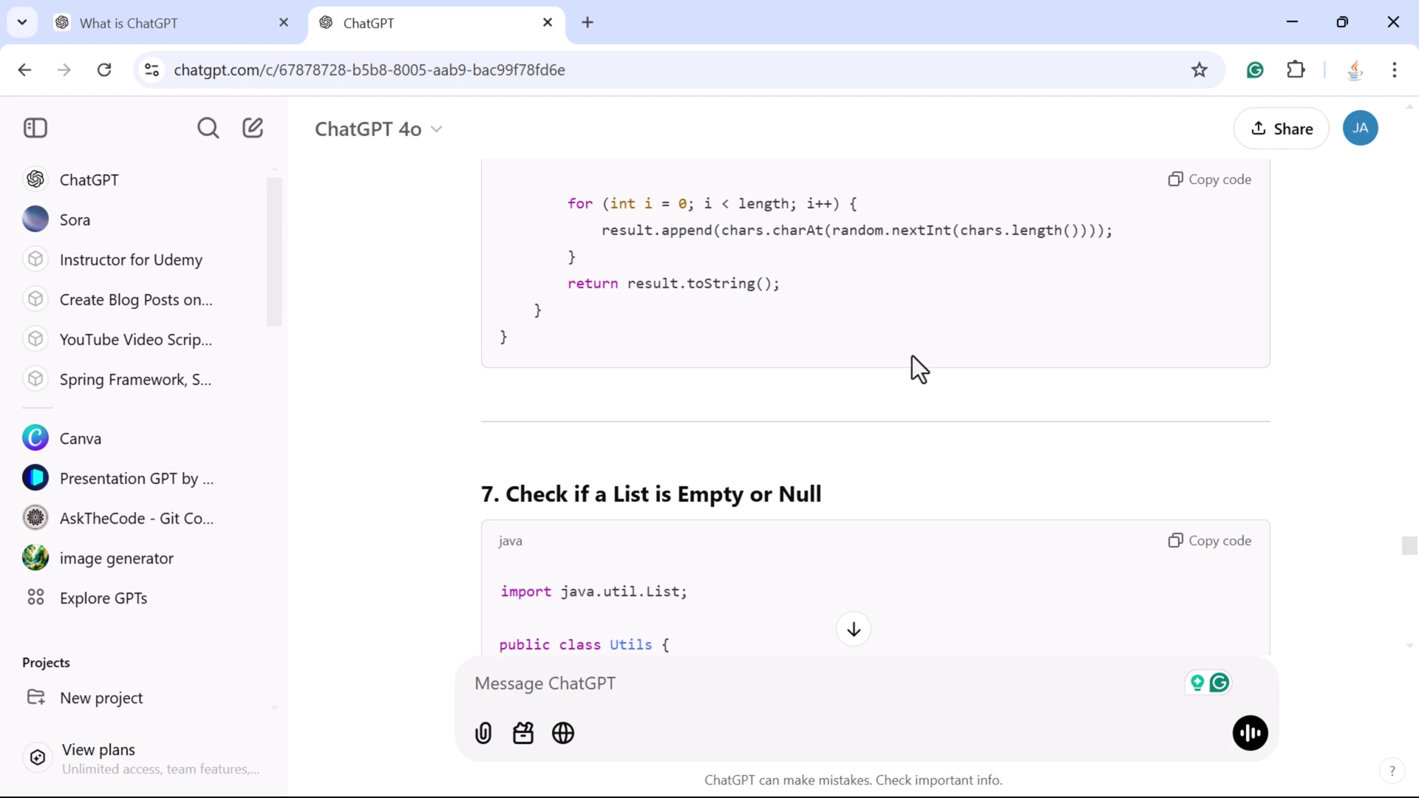
pyautogui.scroll(6, 912, 355)
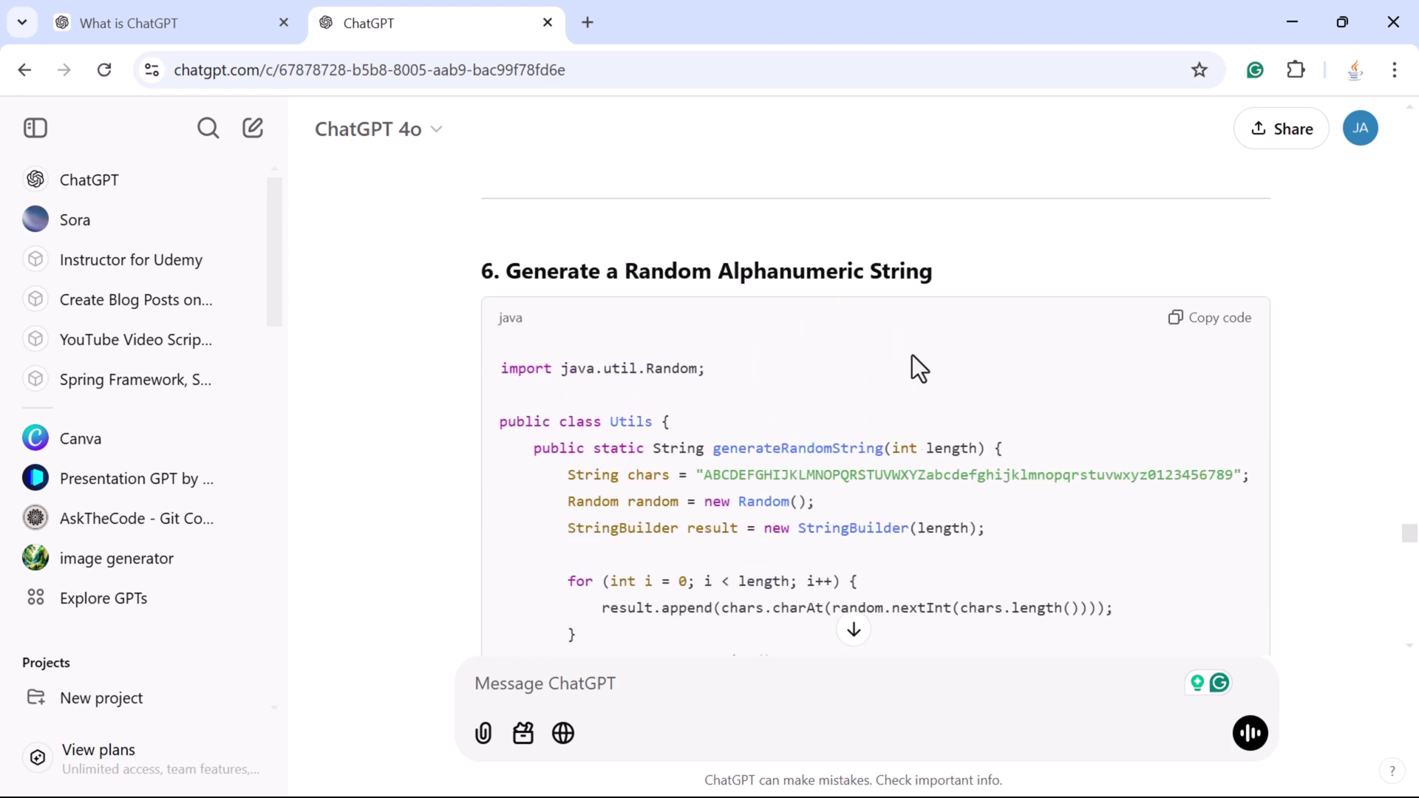